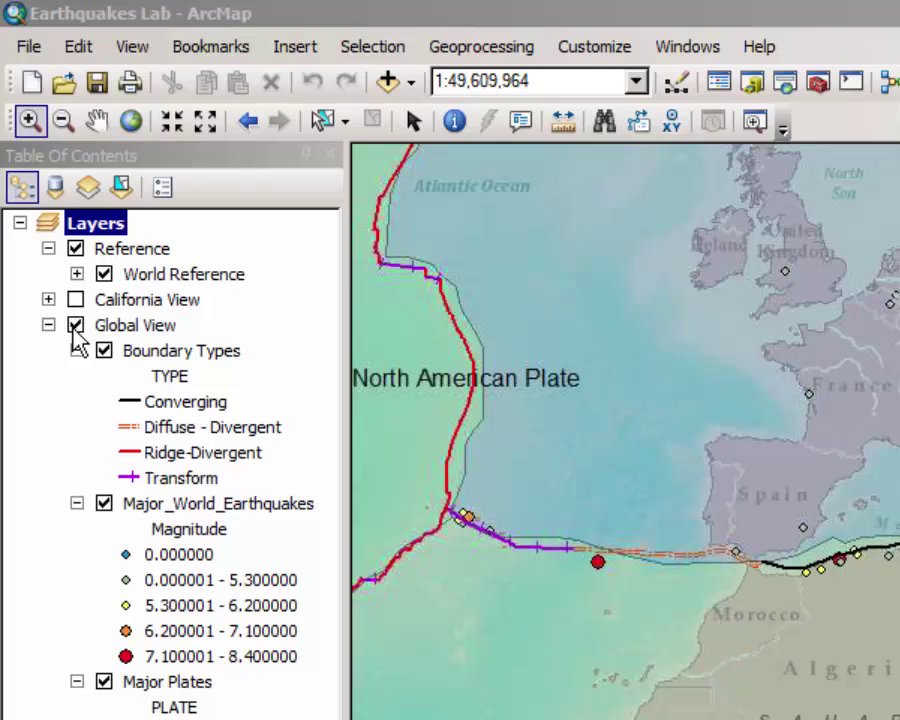
# Step: Switch off and collapse Global View, then switch on and expand California View
pyautogui.click(78, 337)
pyautogui.click(75, 327)
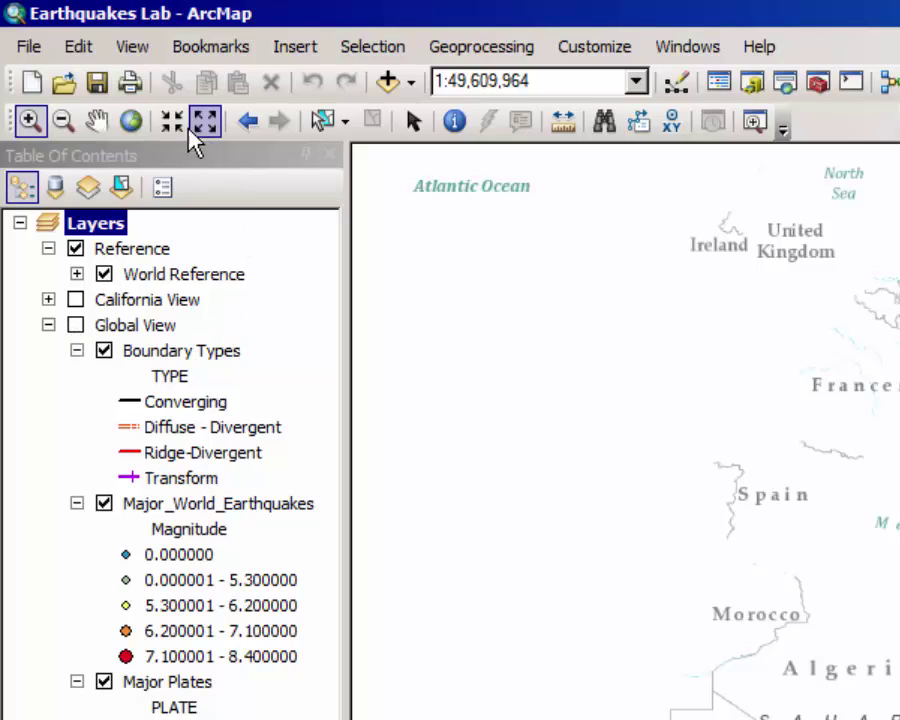
pyautogui.click(72, 305)
pyautogui.click(75, 300)
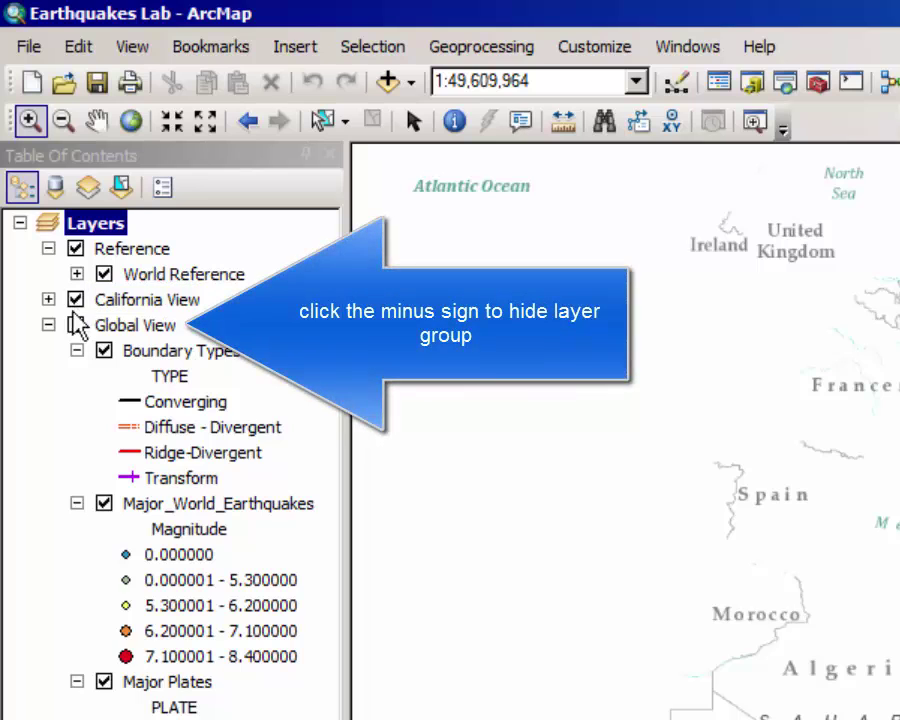
pyautogui.click(48, 325)
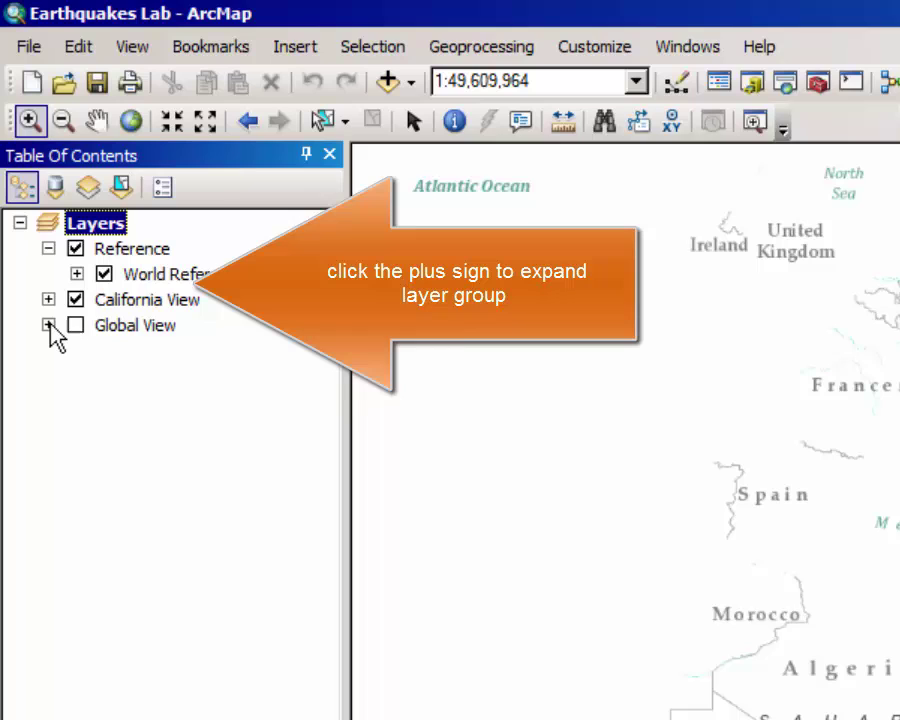
pyautogui.click(48, 299)
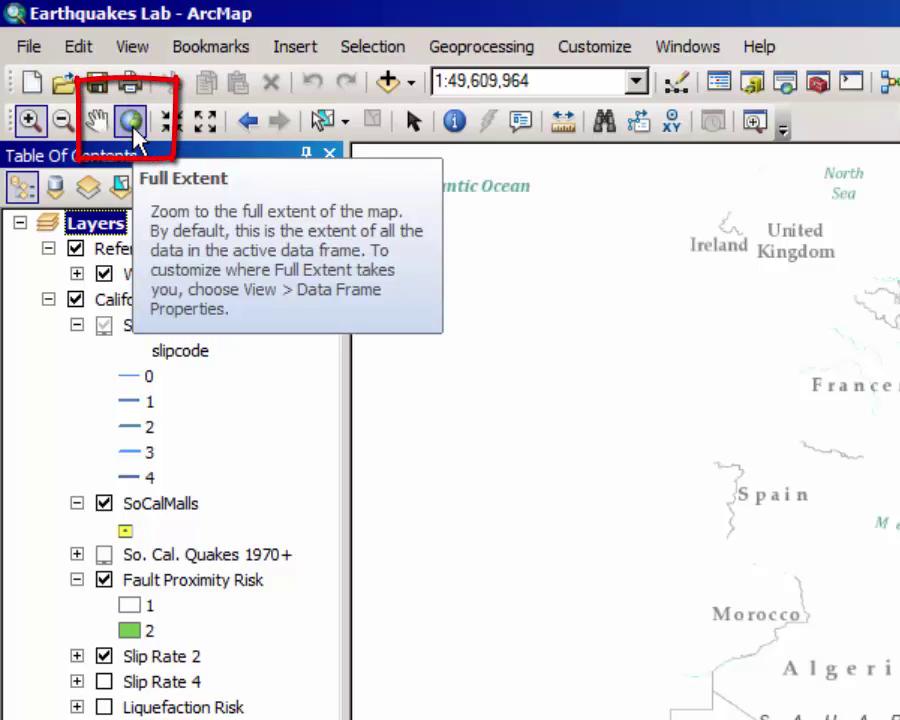
# Step: Zoom to full extent and switch off BasinDepth, Slip Rate 2 and Fault Proximity Risk
pyautogui.click(133, 134)
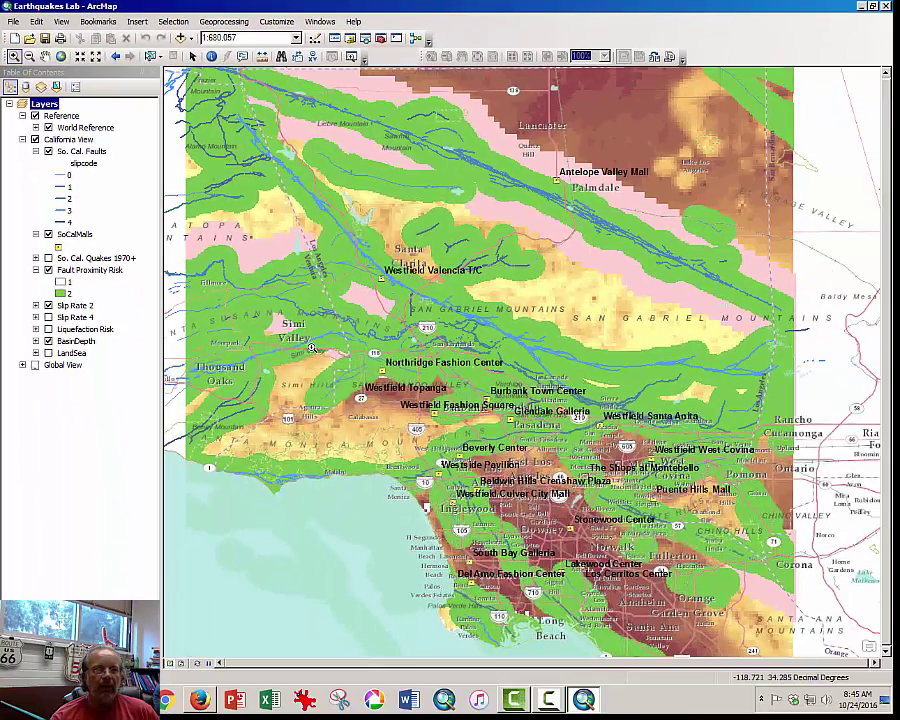
pyautogui.click(48, 341)
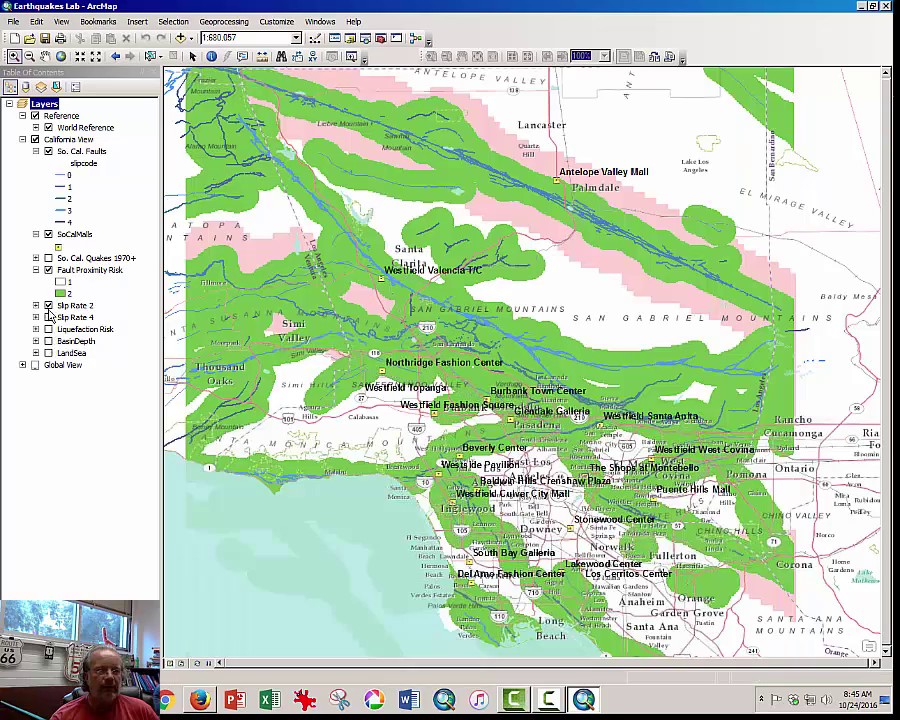
pyautogui.click(48, 306)
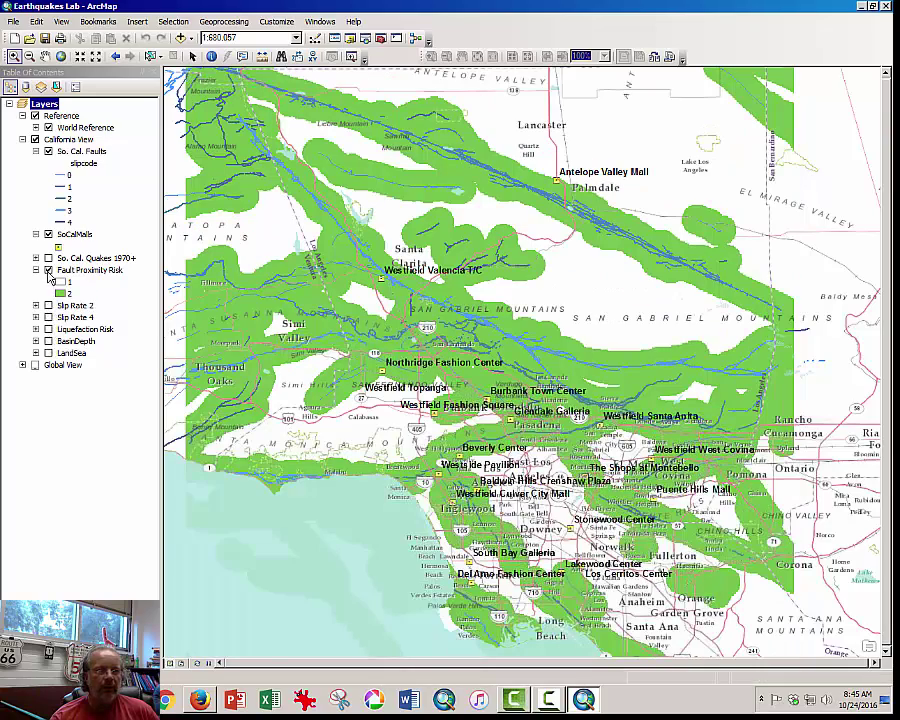
pyautogui.click(48, 270)
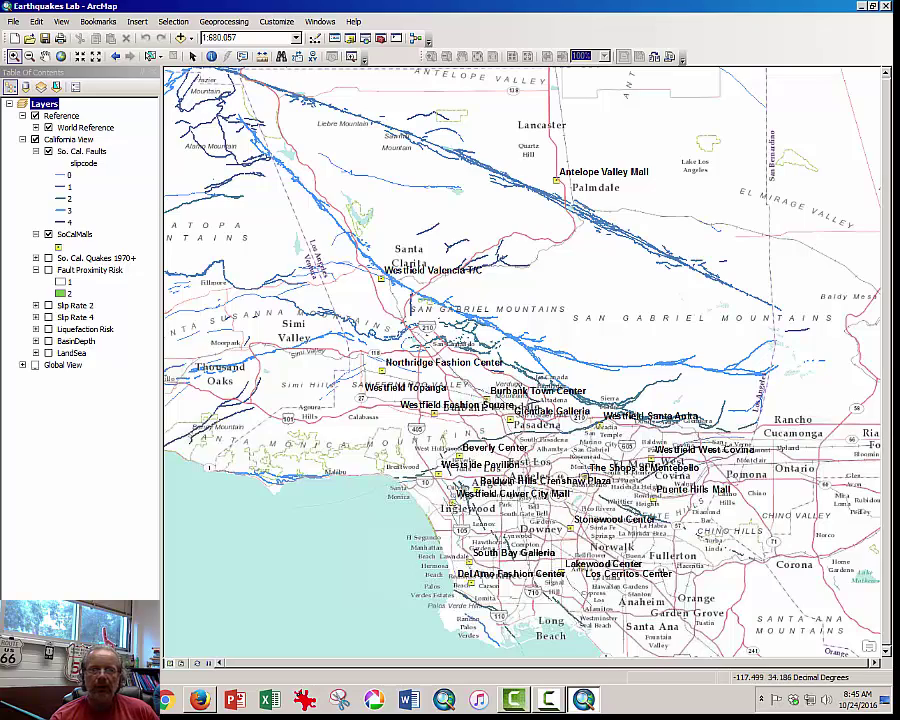
pyautogui.scroll(-2, 505, 348)
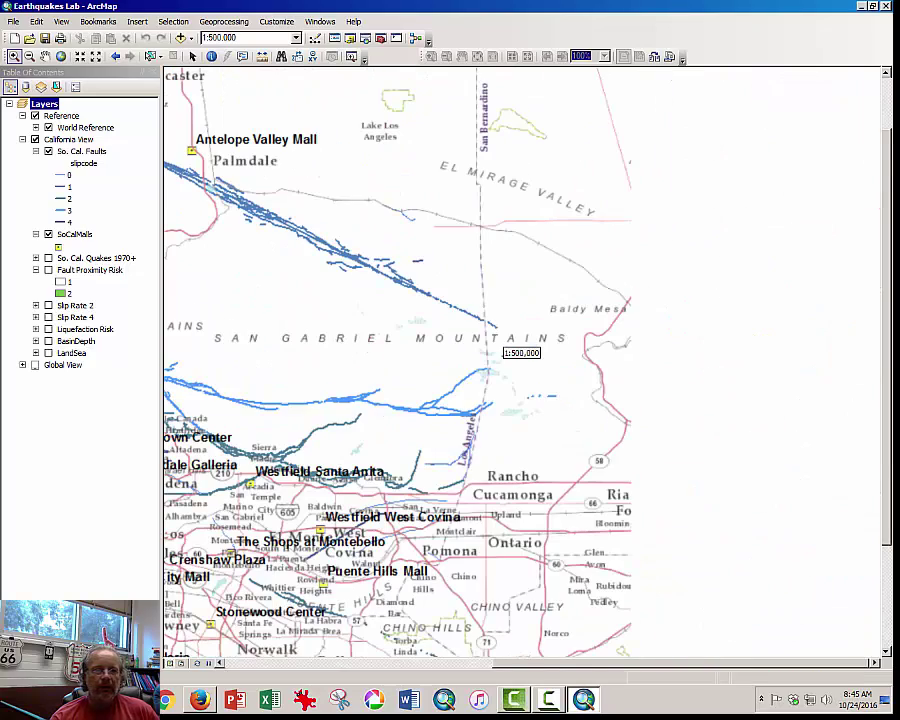
pyautogui.scroll(2, 505, 348)
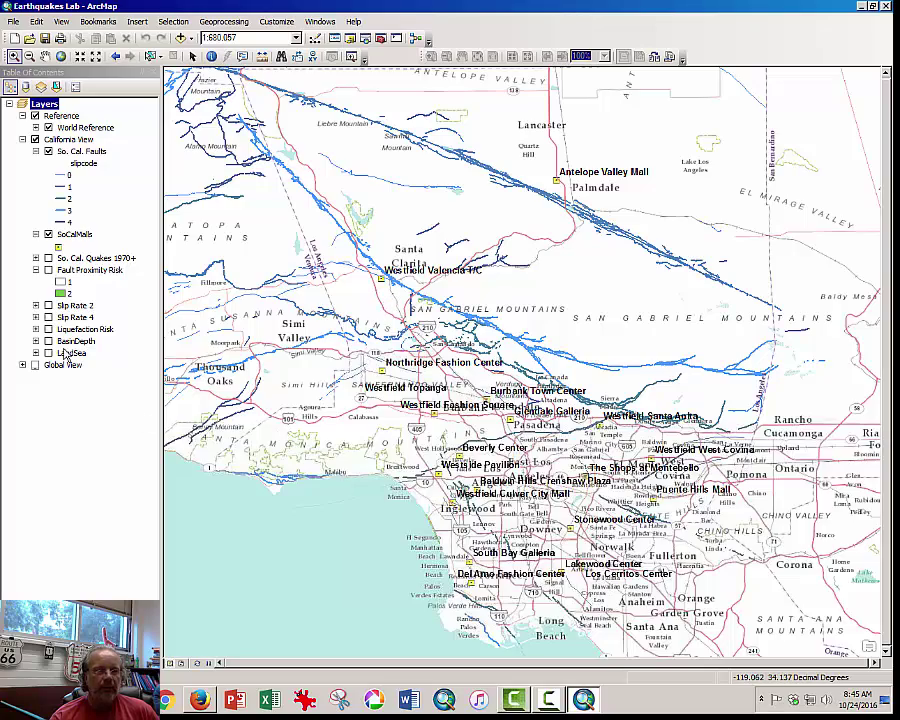
# Step: Switch off SoCalMalls and World Reference, and switch on So. Cal. Quakes 1970+
pyautogui.click(48, 235)
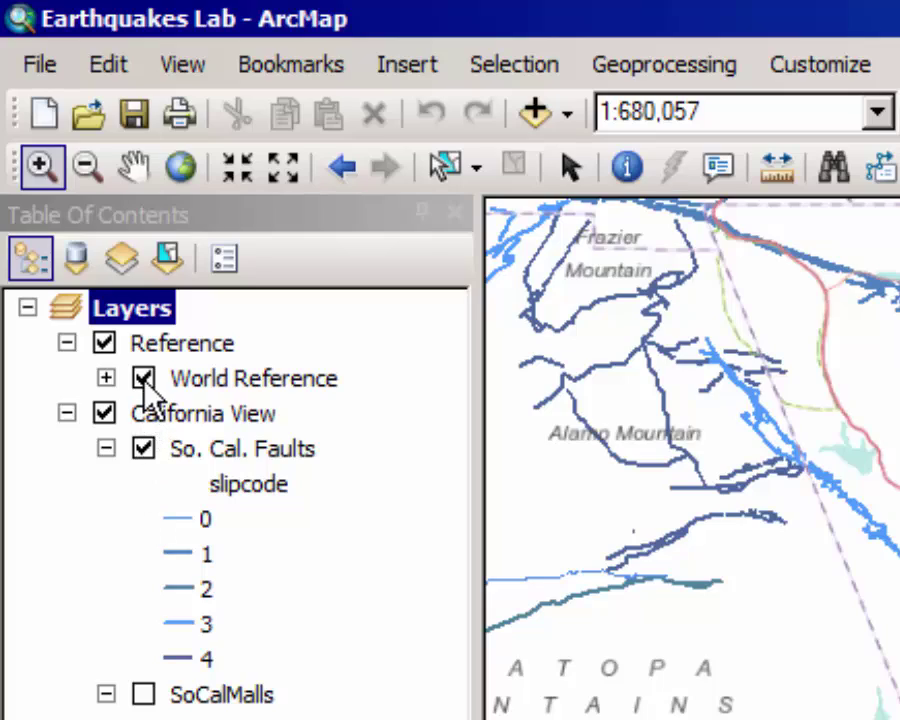
pyautogui.click(143, 378)
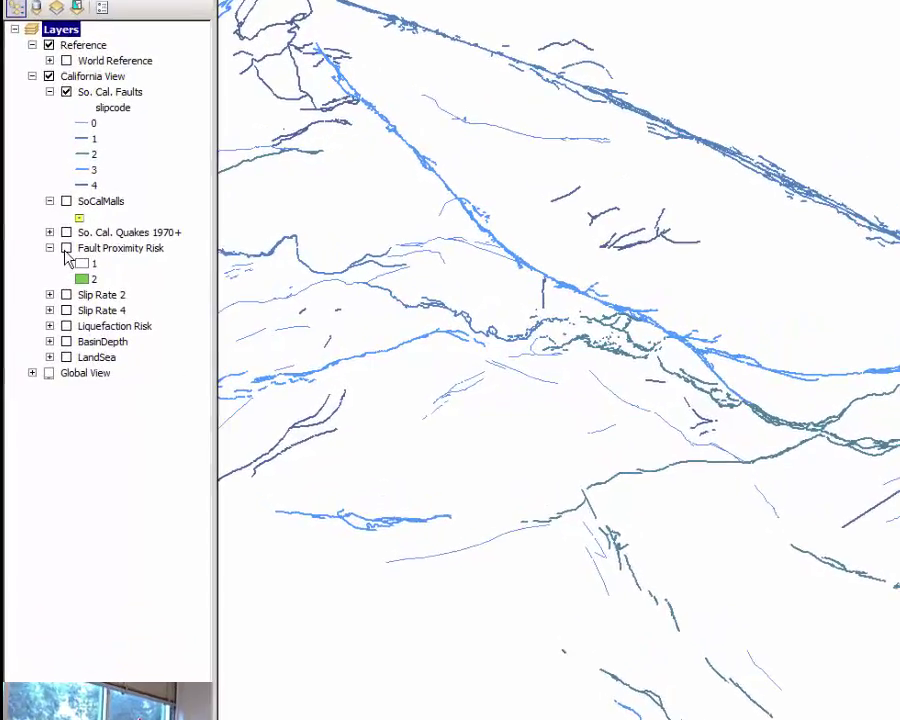
pyautogui.click(94, 186)
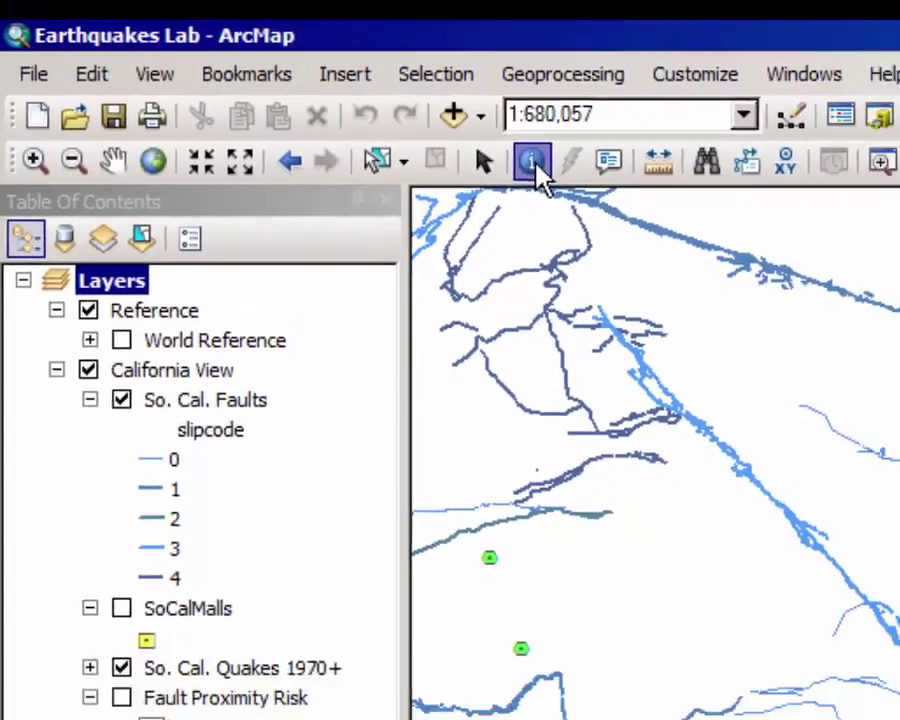
# Step: Identify a quake point and read its attributes: year 1991, magnitude 5.8
pyautogui.click(533, 162)
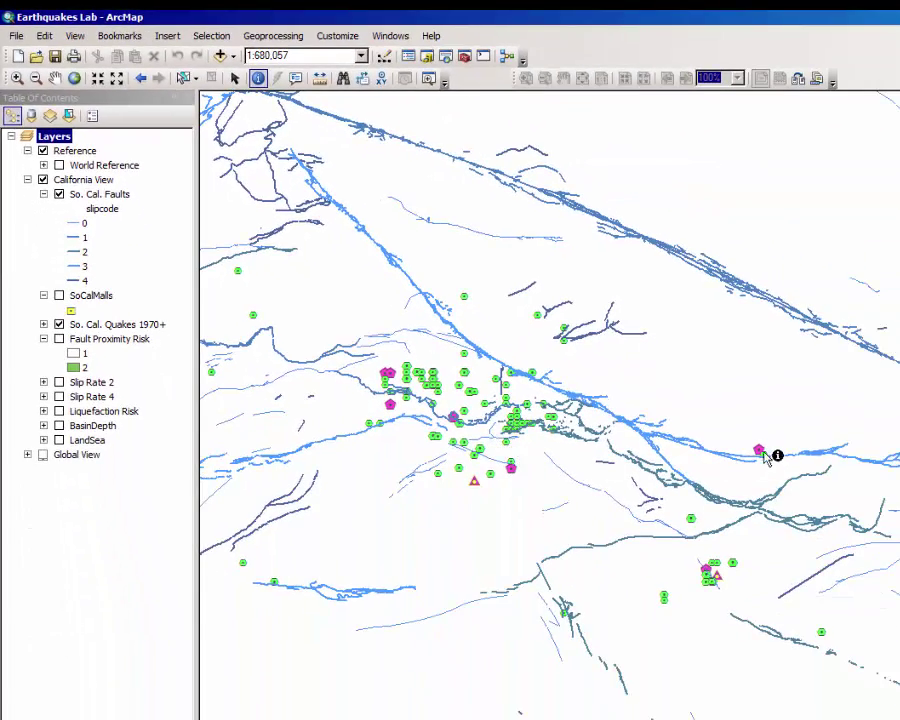
pyautogui.click(760, 450)
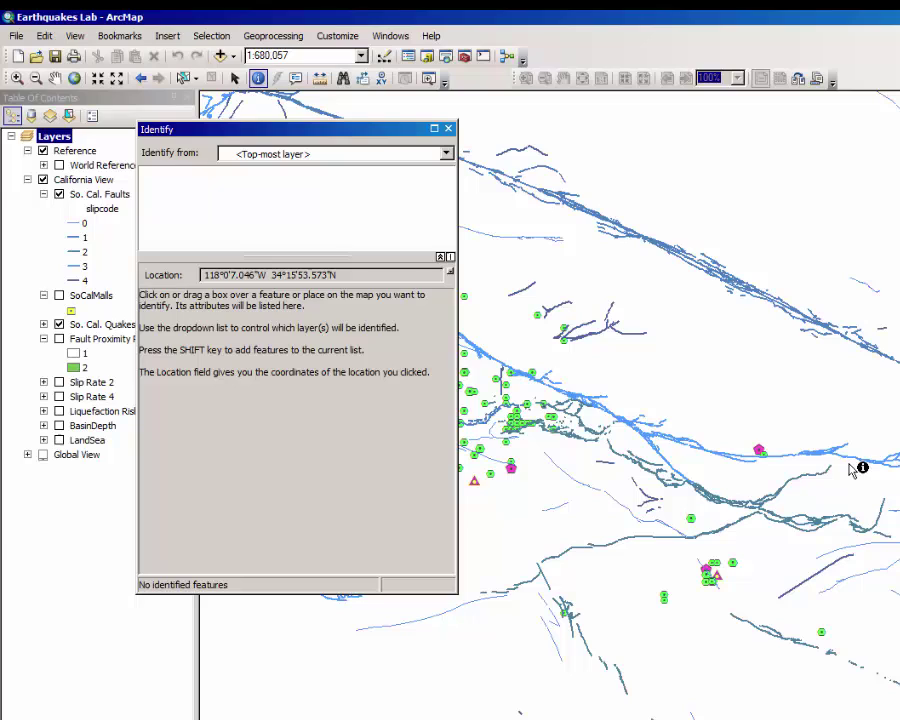
pyautogui.click(763, 450)
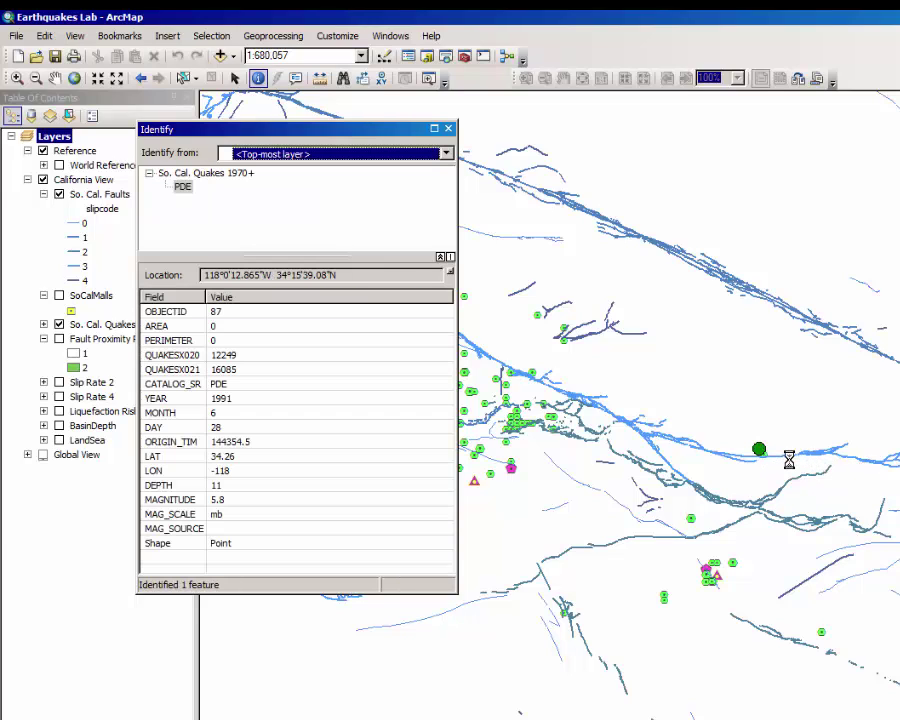
pyautogui.click(251, 402)
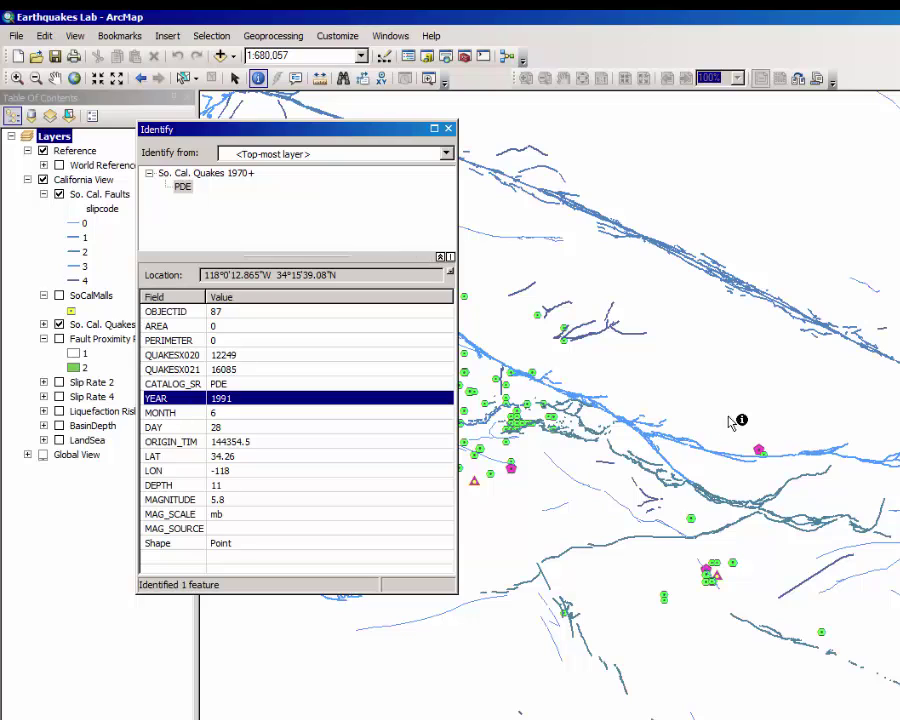
# Step: Switch the World Reference basemap back on and close the Identify results
pyautogui.click(70, 166)
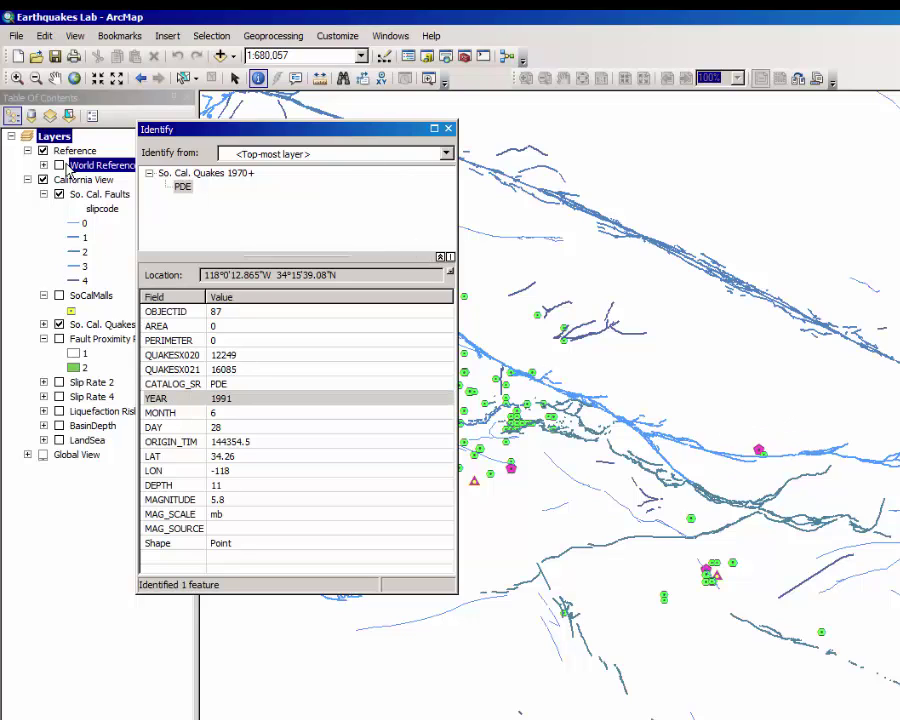
pyautogui.click(59, 166)
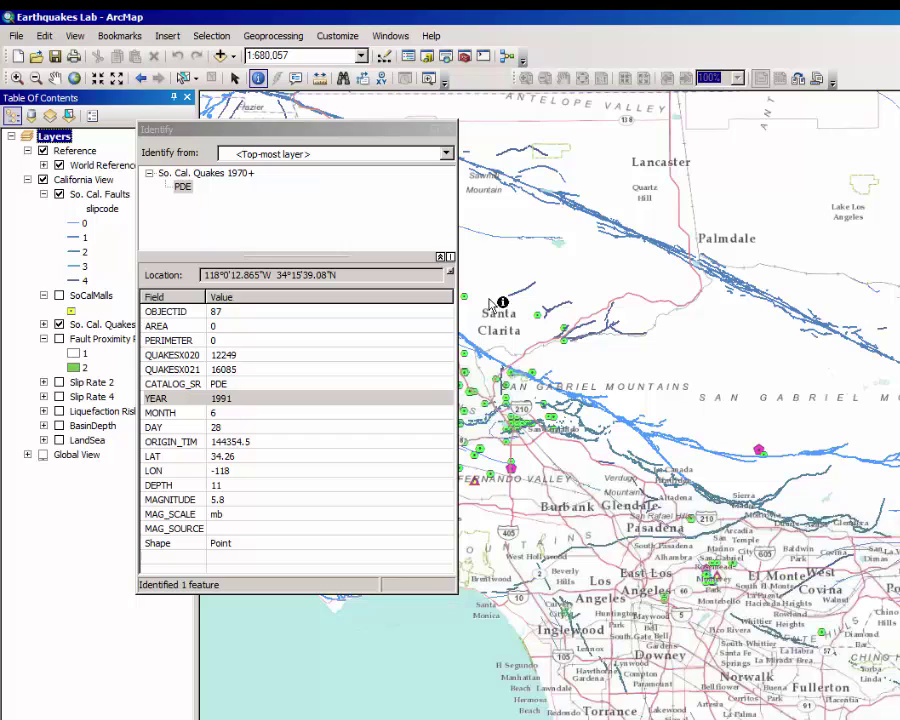
pyautogui.click(449, 129)
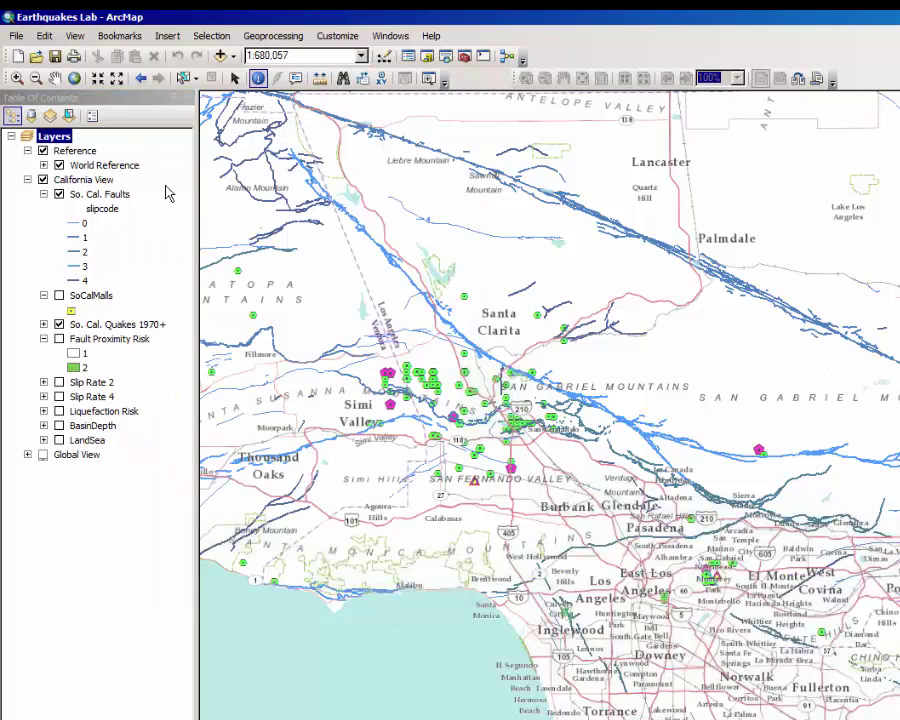
pyautogui.click(268, 333)
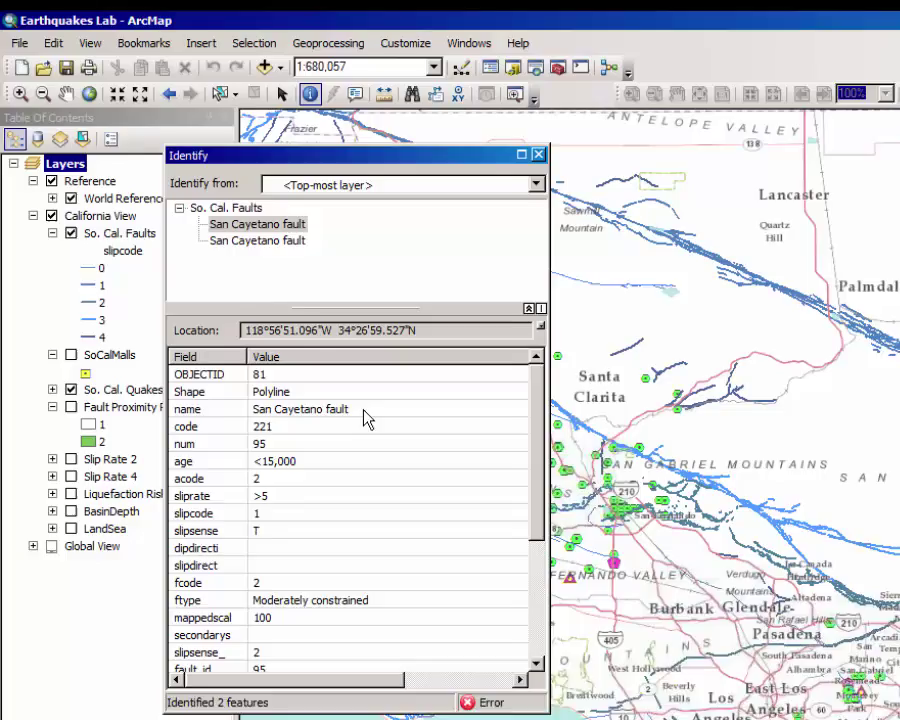
pyautogui.click(306, 344)
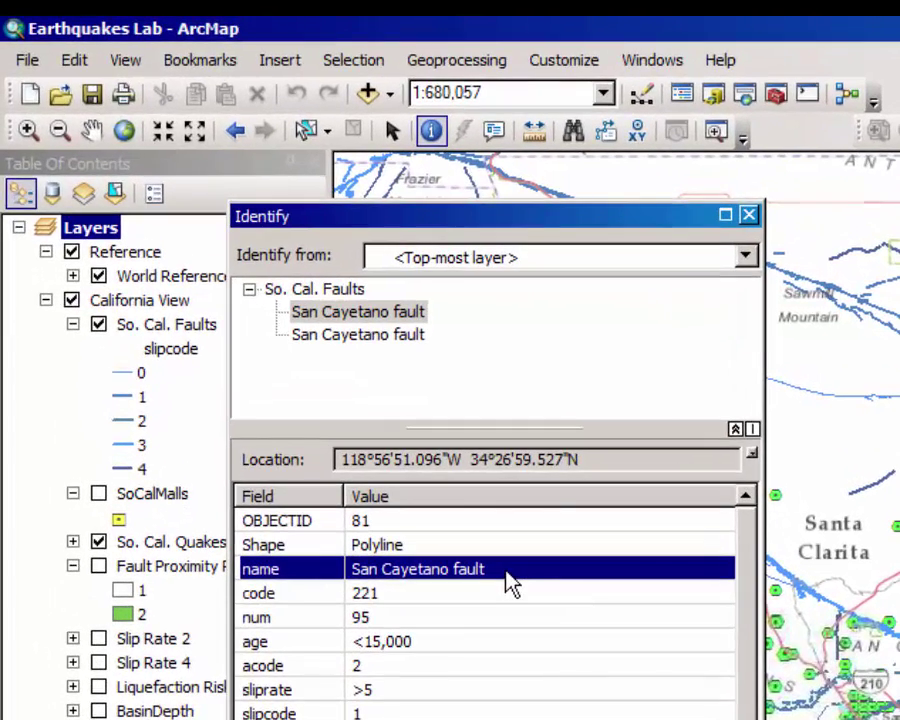
pyautogui.click(749, 216)
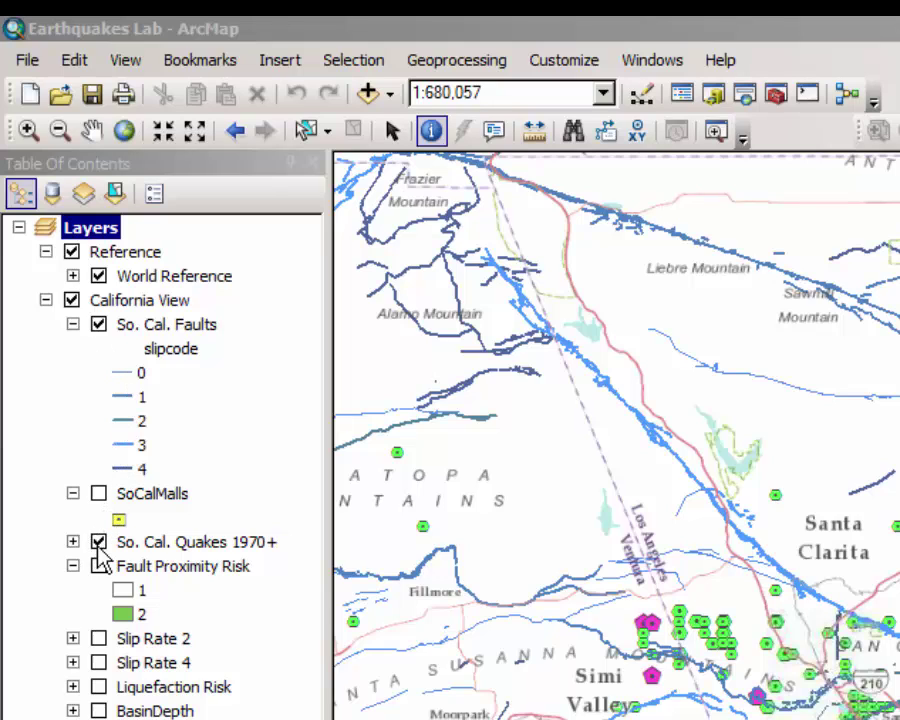
# Step: Swap the 1970+ quake points for the Fault Proximity Risk buffers and zoom into Palmdale
pyautogui.click(98, 542)
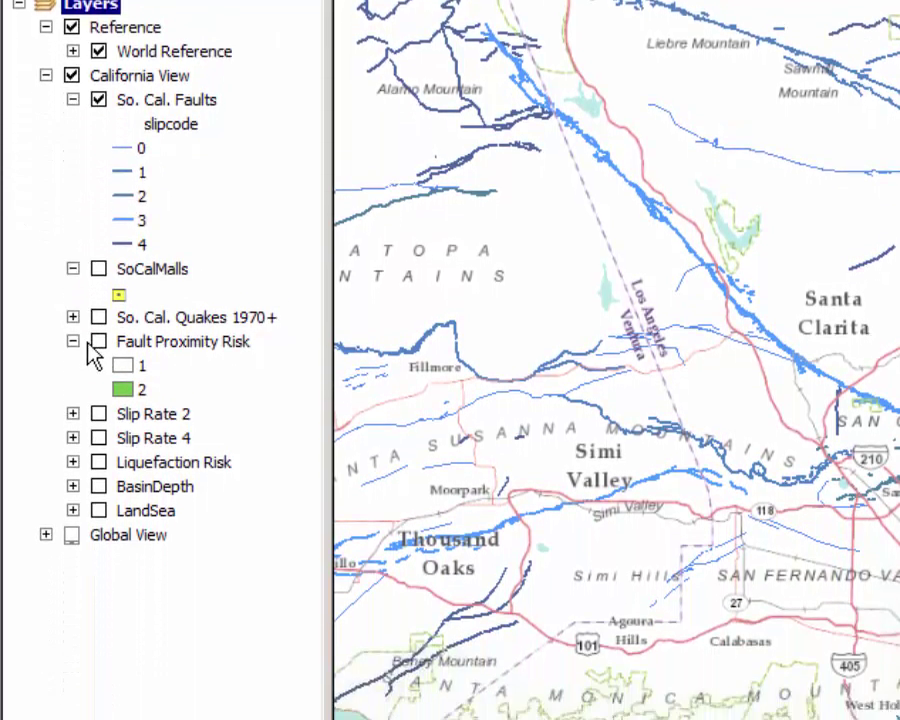
pyautogui.click(99, 274)
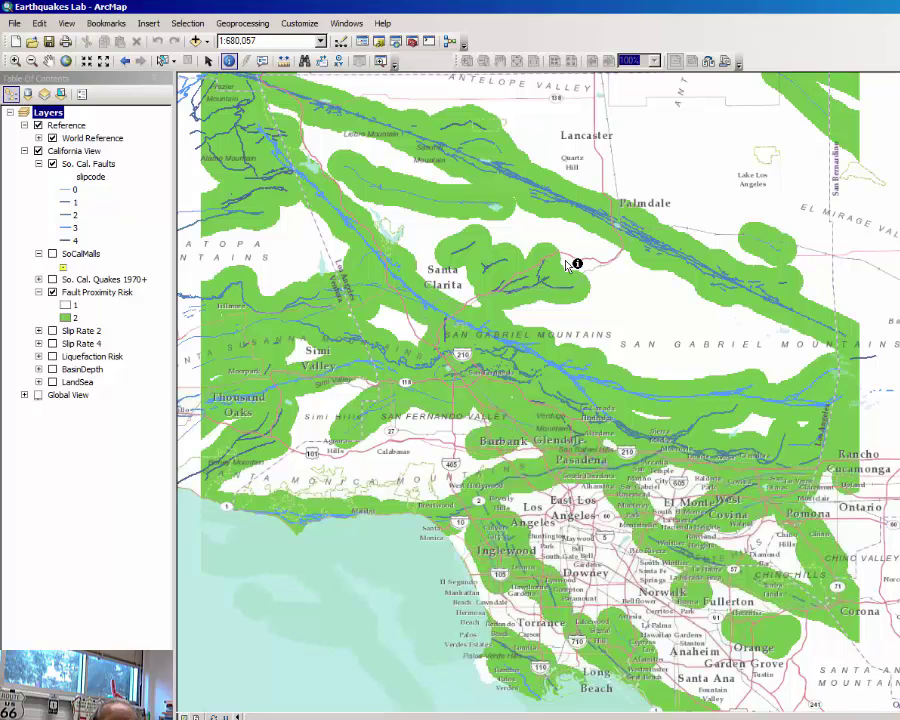
pyautogui.click(14, 61)
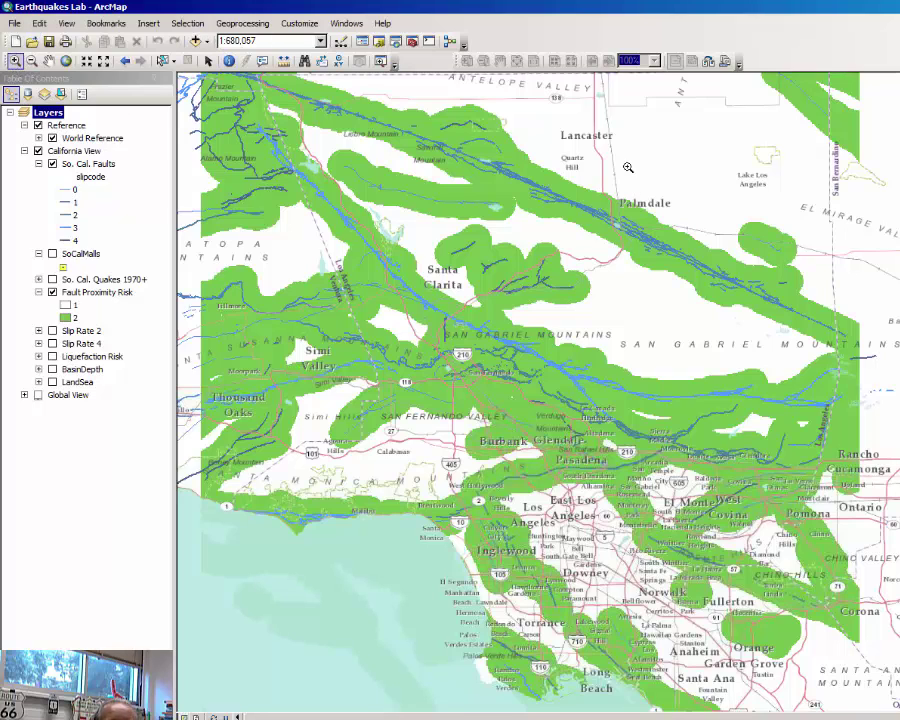
pyautogui.moveTo(617, 170); pyautogui.dragTo(731, 300)
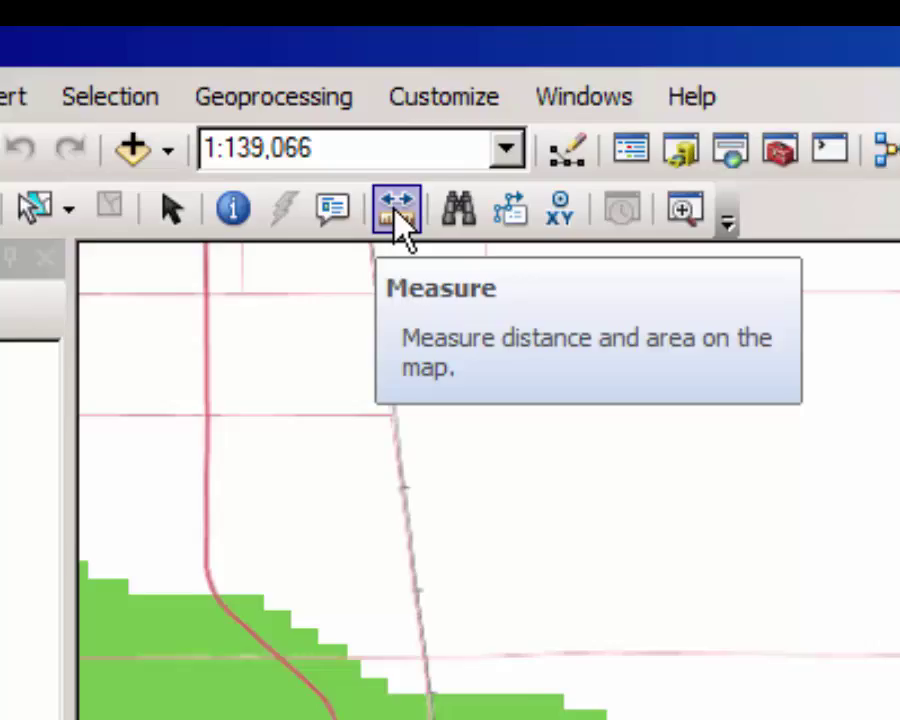
pyautogui.click(400, 213)
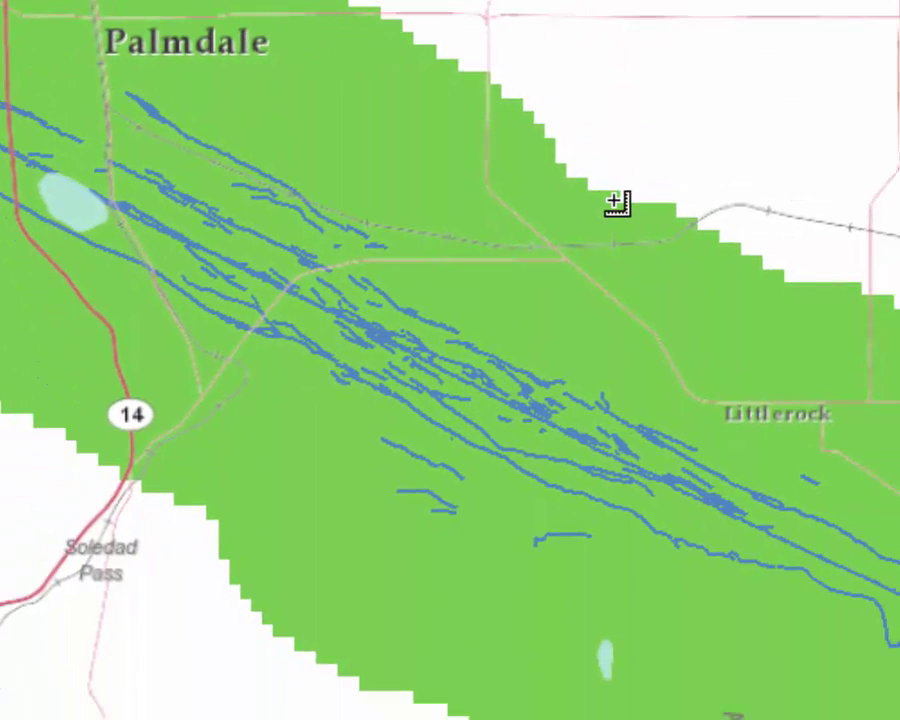
pyautogui.click(615, 200)
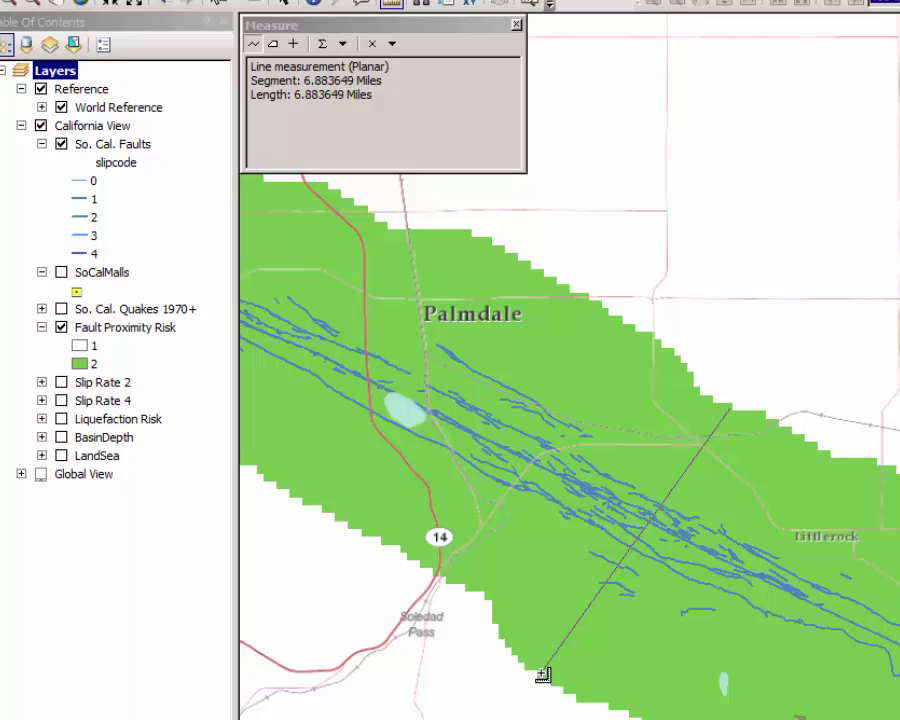
pyautogui.click(516, 25)
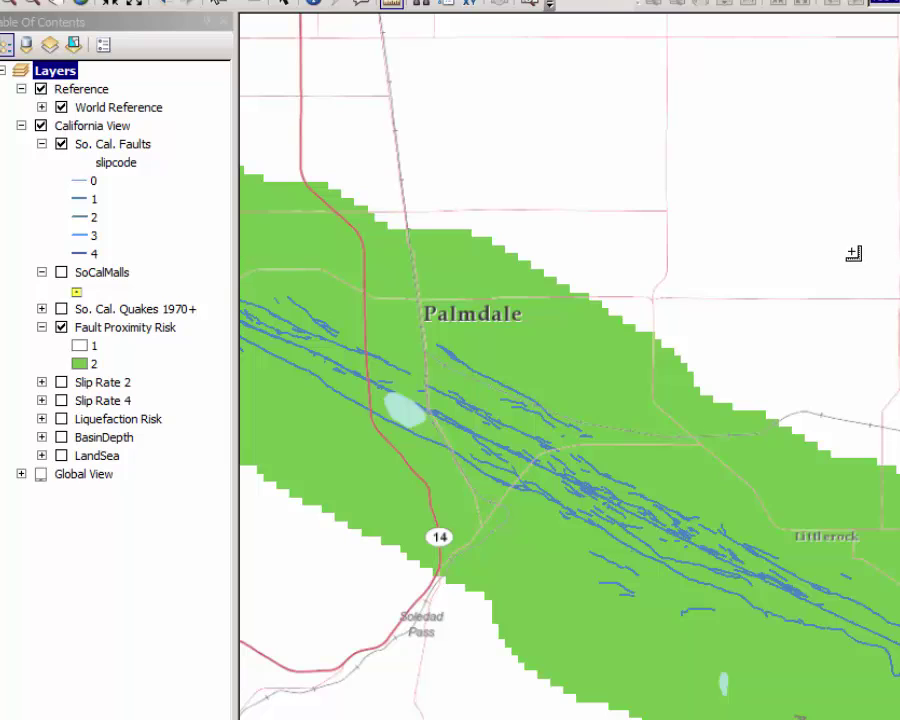
# Step: Zoom in further near Palmdale and close the earlier identify results
pyautogui.click(8, 6)
pyautogui.moveTo(560, 259); pyautogui.dragTo(666, 375)
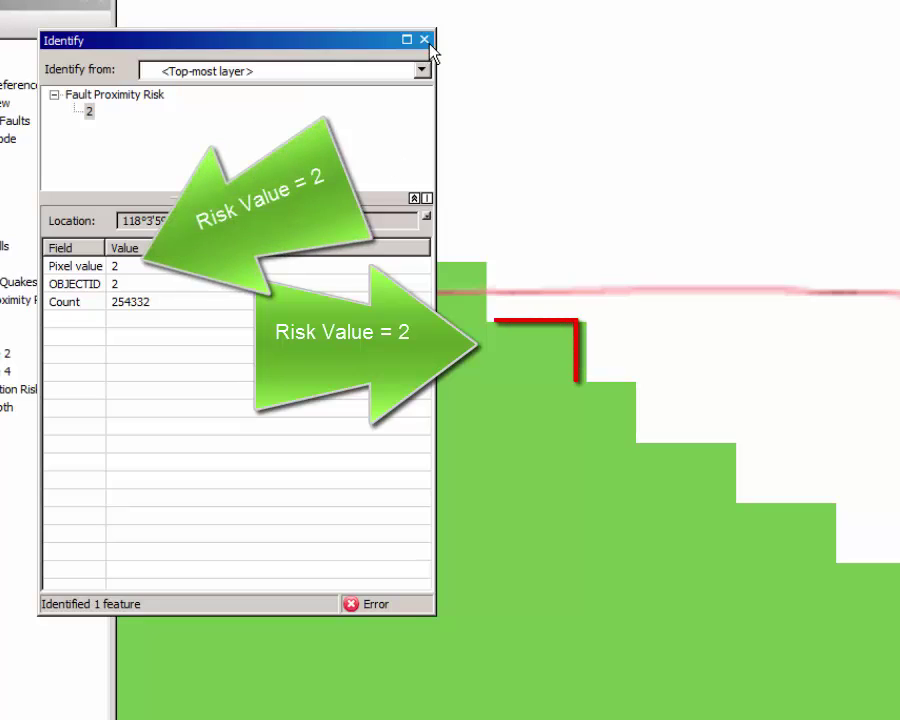
pyautogui.click(424, 40)
# Step: Identify cells across the green zone's edge: value 1 outside, 2 inside
pyautogui.click(545, 345)
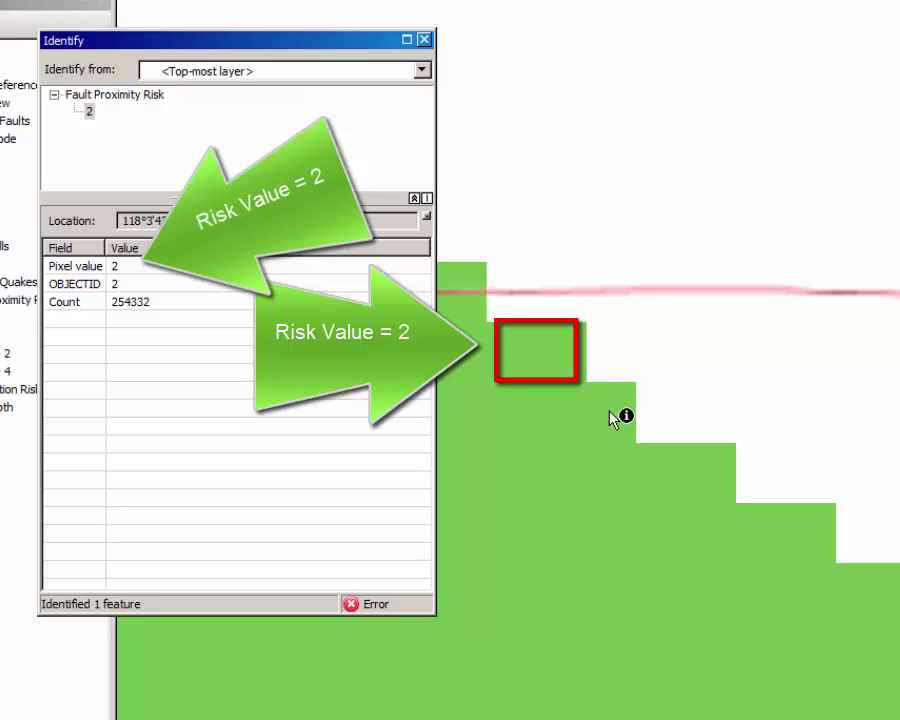
pyautogui.click(622, 349)
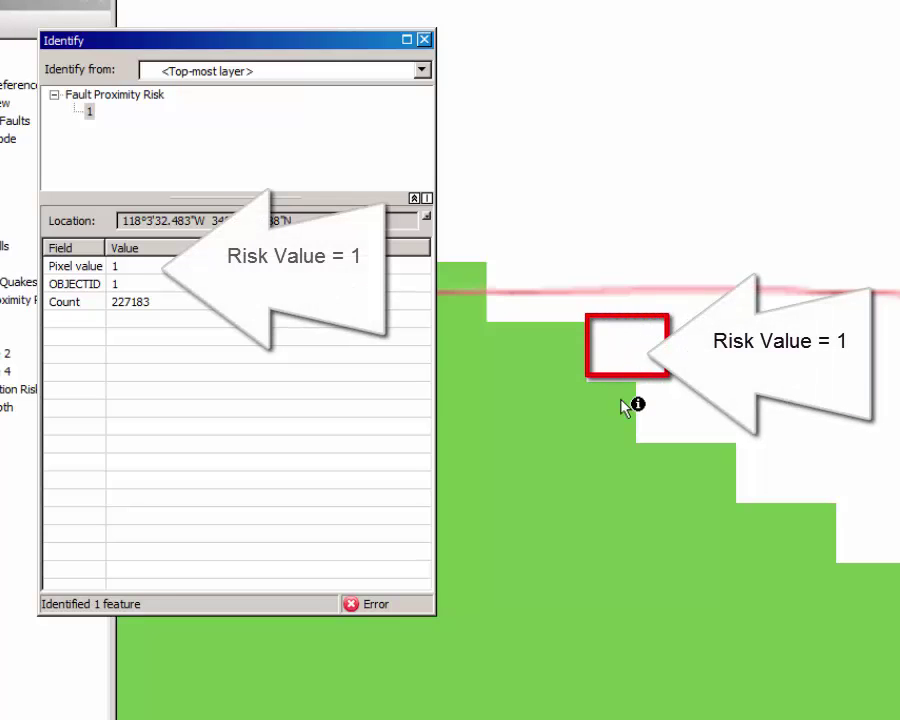
pyautogui.click(621, 406)
pyautogui.click(632, 349)
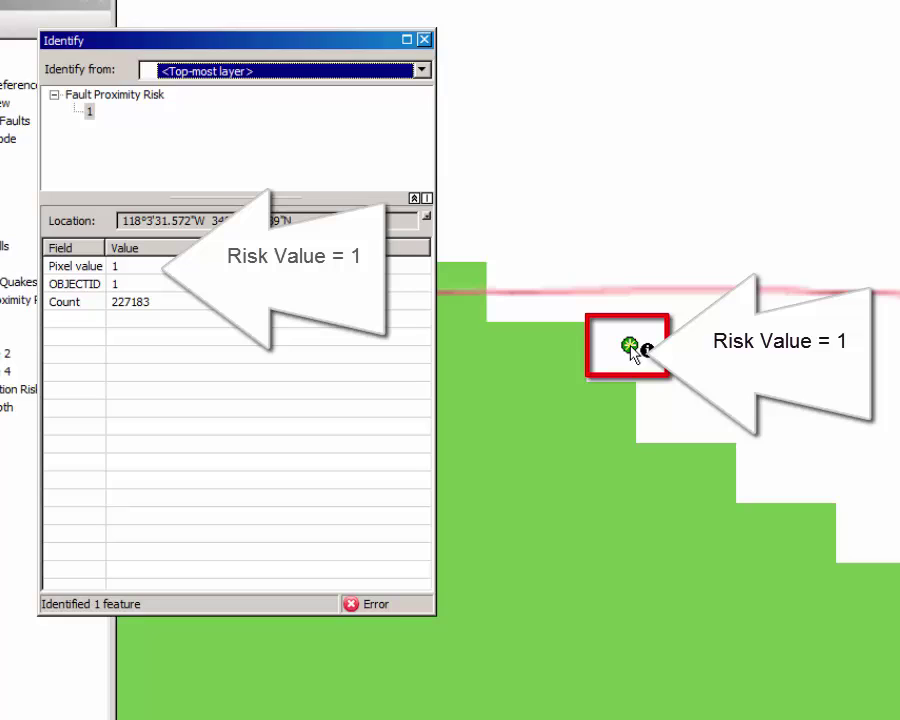
pyautogui.click(601, 425)
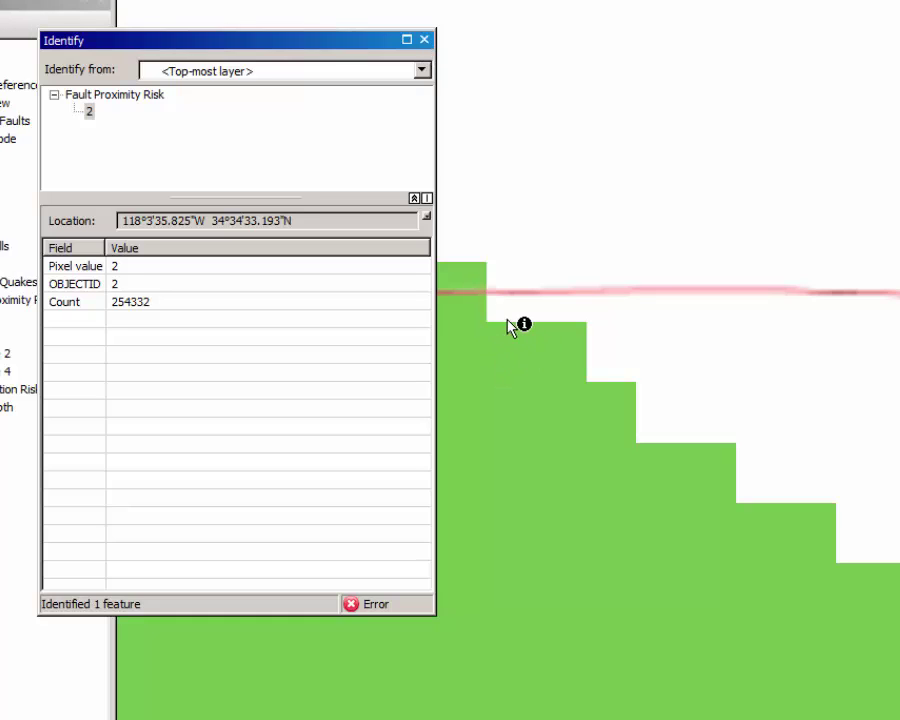
pyautogui.click(425, 41)
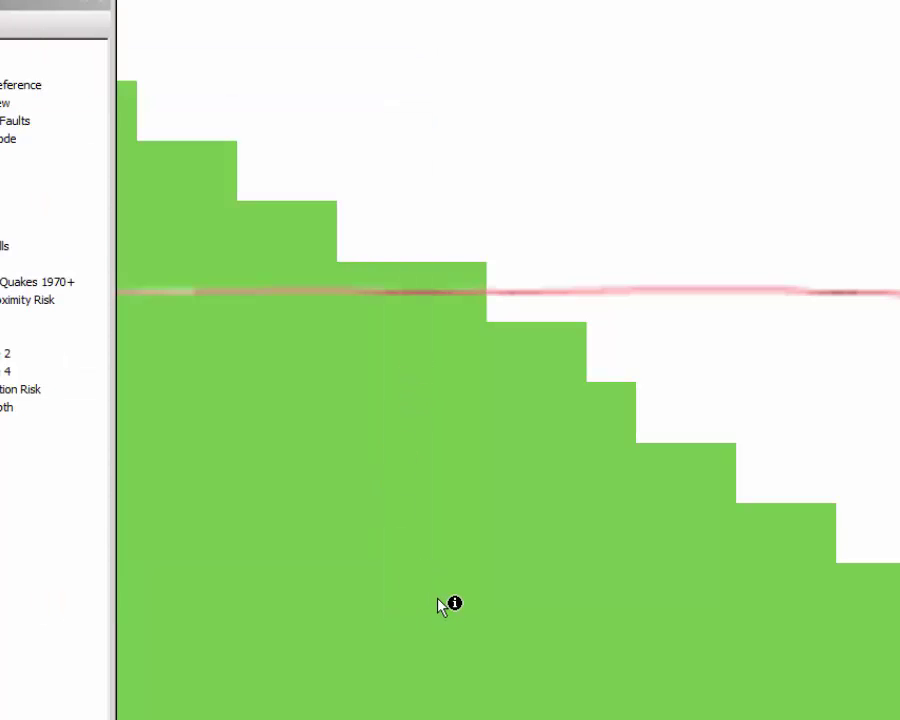
# Step: Zoom out to 1:200,000 and pan to show the zone 2 band from Palmdale past Littlerock
pyautogui.scroll(1, 446, 600)
pyautogui.scroll(1, 449, 597)
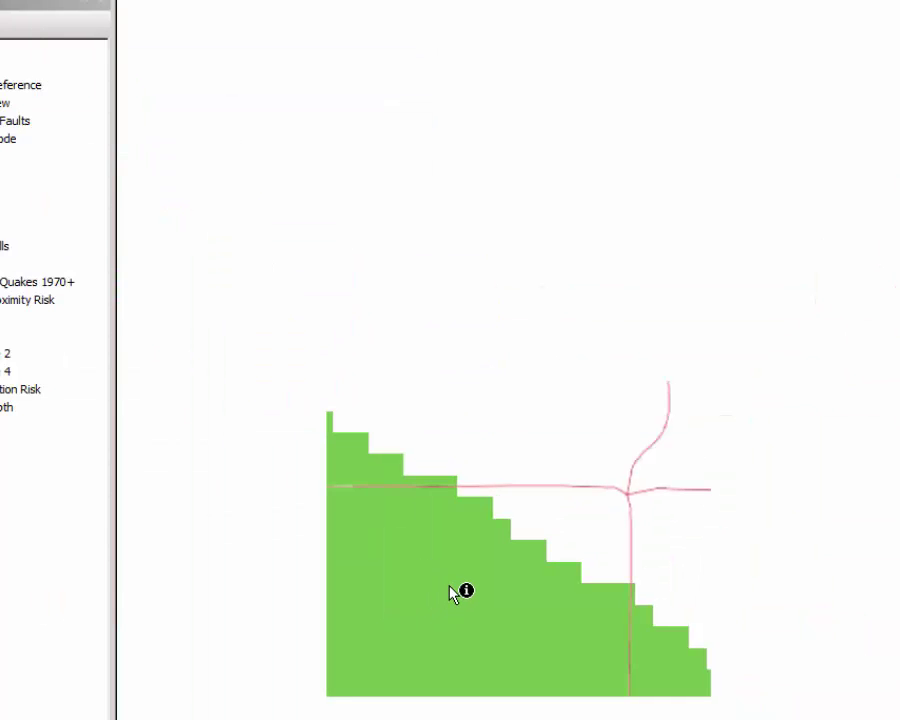
pyautogui.scroll(1, 449, 591)
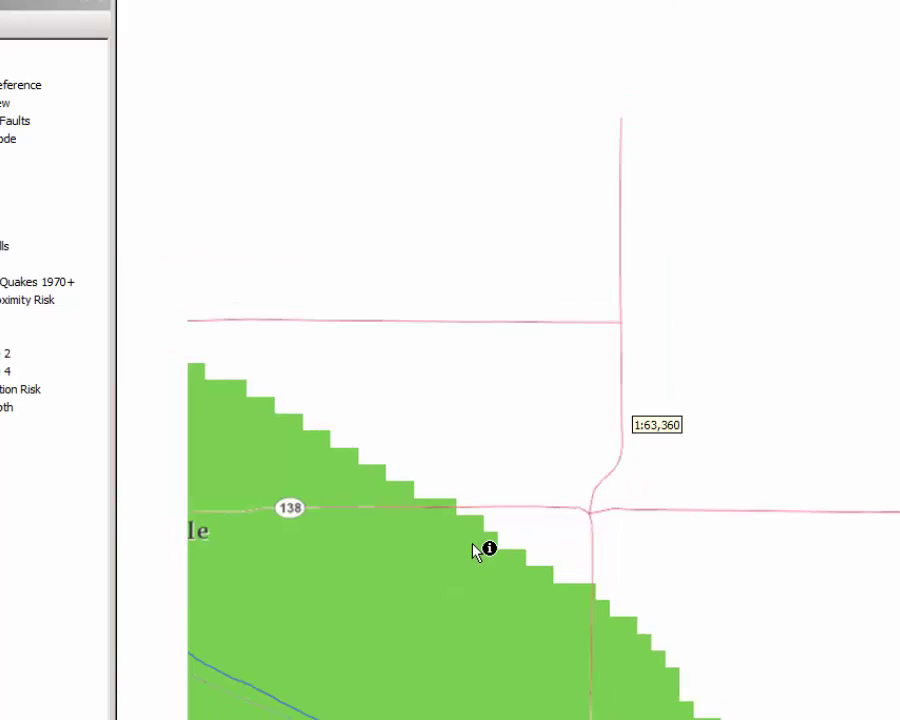
pyautogui.scroll(1, 476, 548)
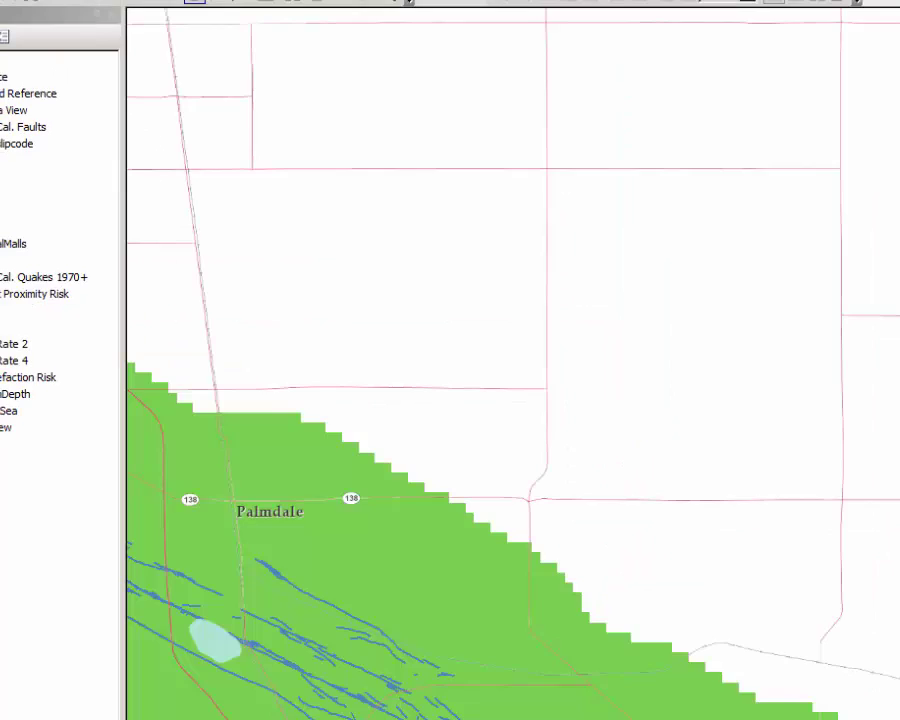
pyautogui.moveTo(398, 552); pyautogui.dragTo(770, 167)
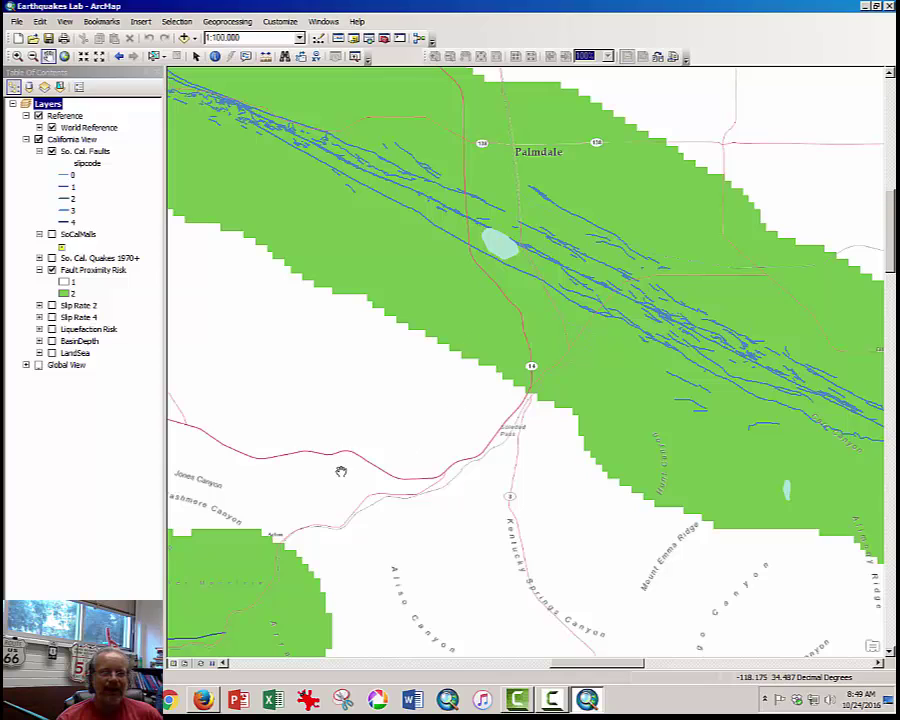
pyautogui.press('Right')
pyautogui.press('Up')
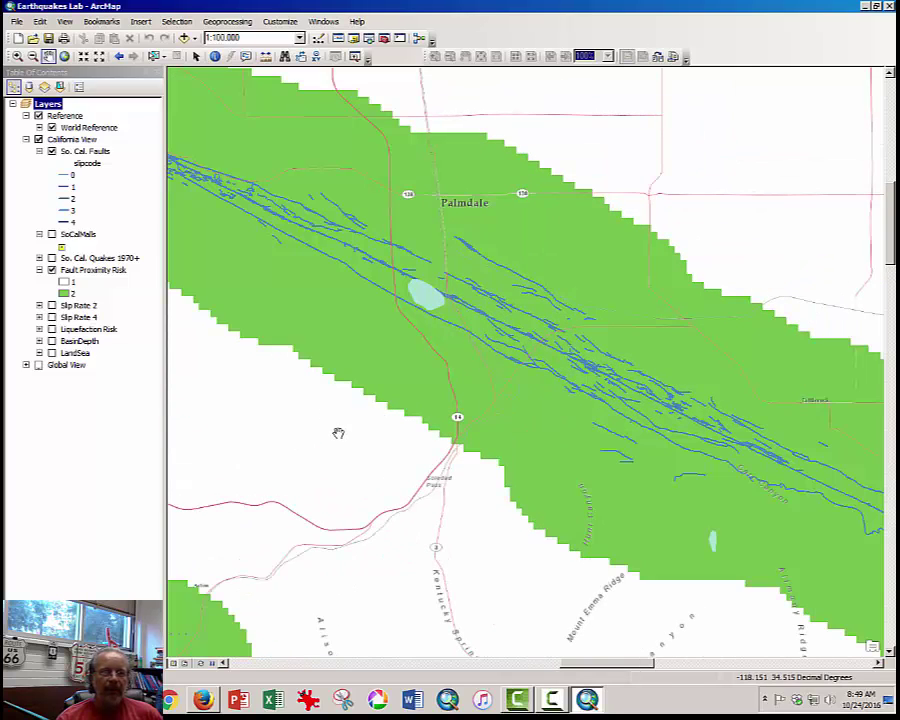
pyautogui.scroll(1, 338, 433)
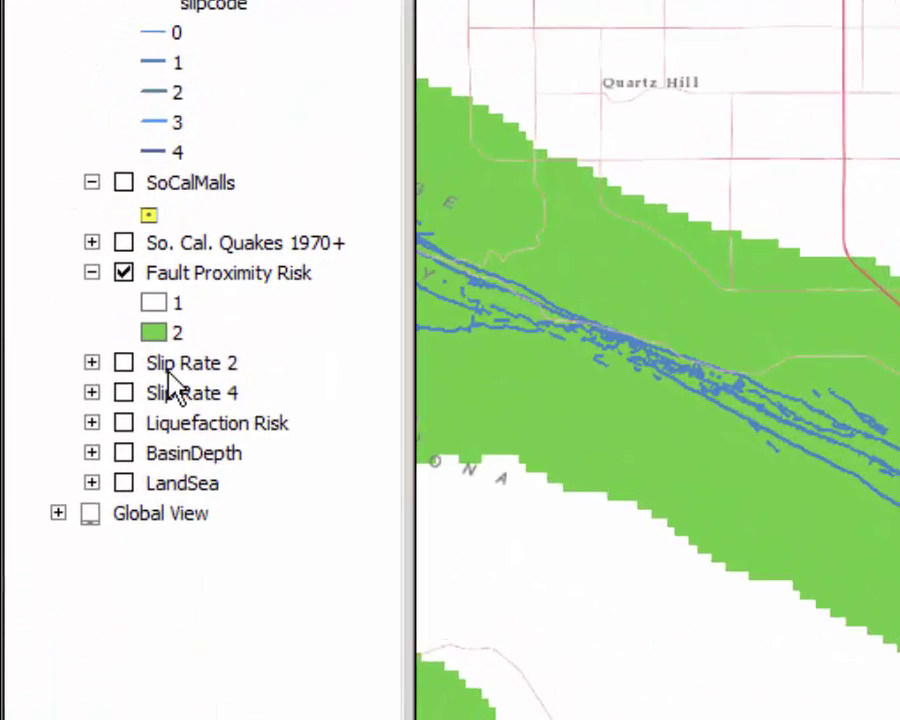
# Step: Replace Fault Proximity Risk with Slip Rate 2 and measure across its pink zone 2 band
pyautogui.click(39, 305)
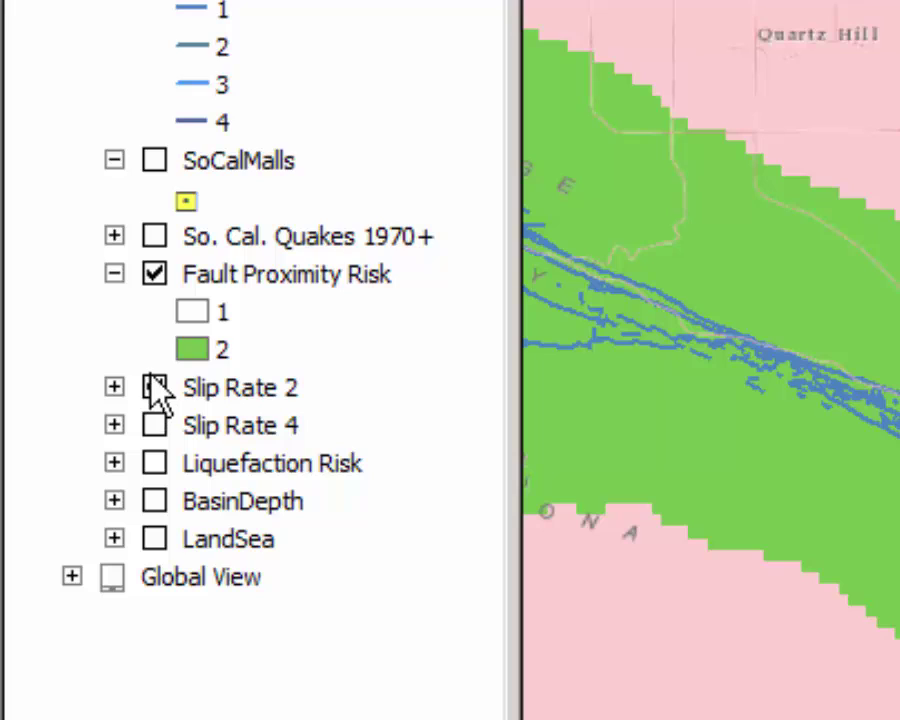
pyautogui.click(155, 275)
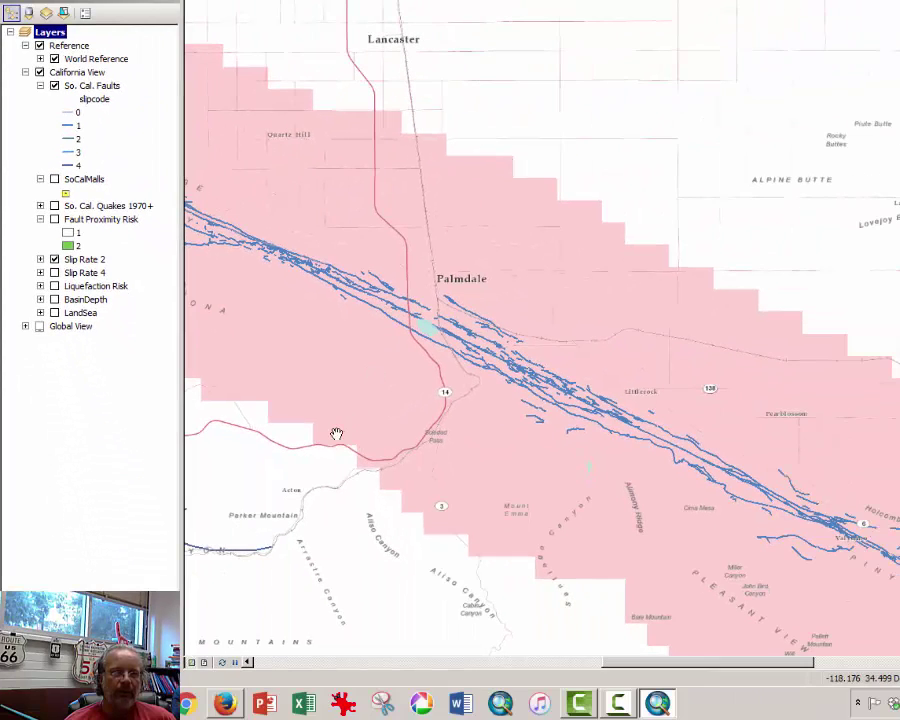
pyautogui.click(488, 157)
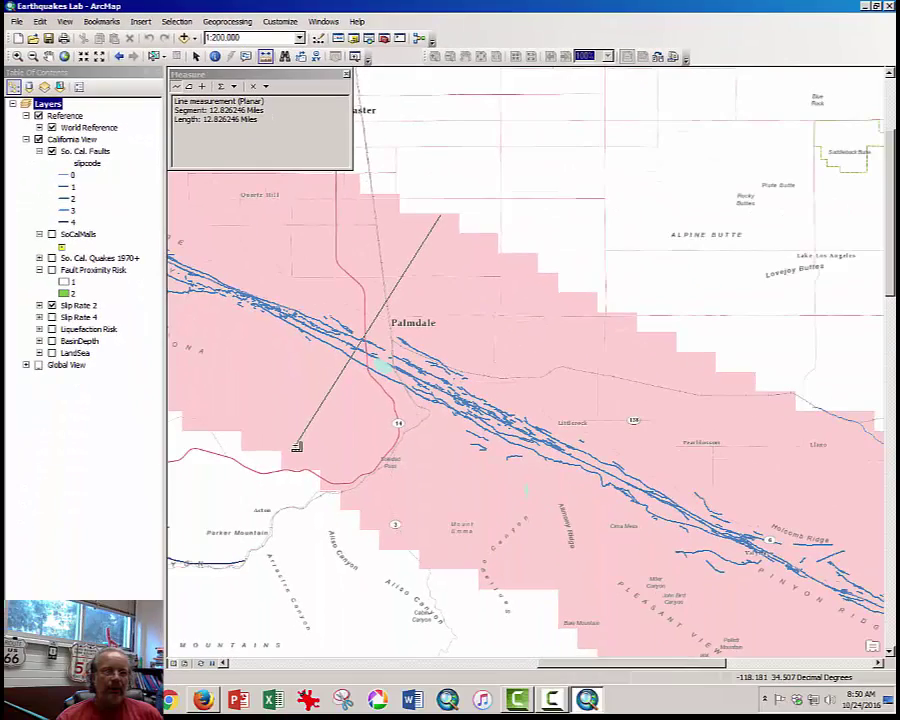
# Step: Close the measurement results and expand the Slip Rate 2 legend entries
pyautogui.click(349, 79)
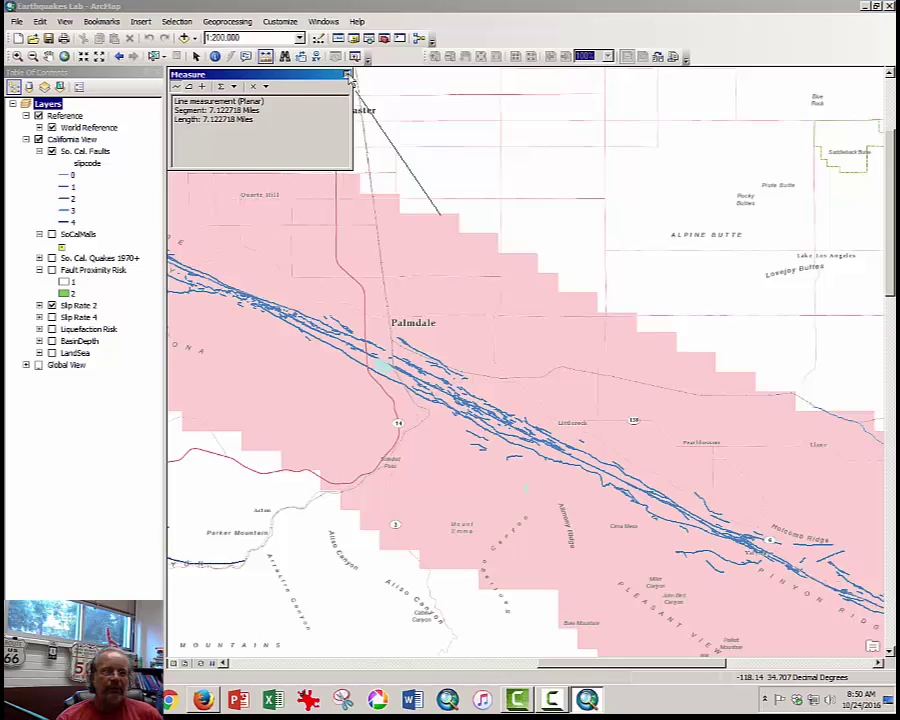
pyautogui.click(348, 76)
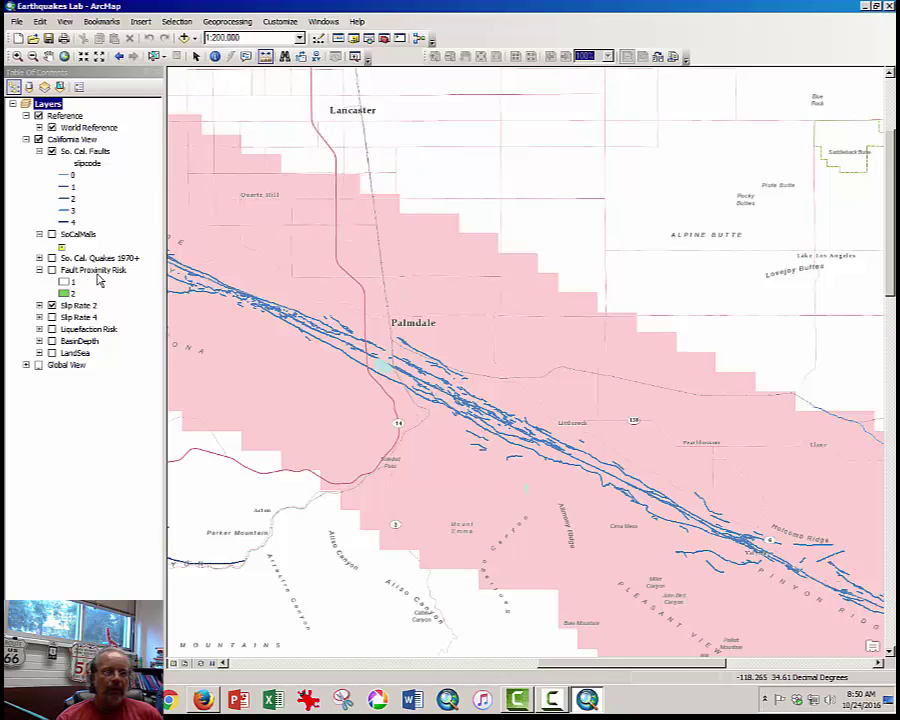
pyautogui.click(39, 306)
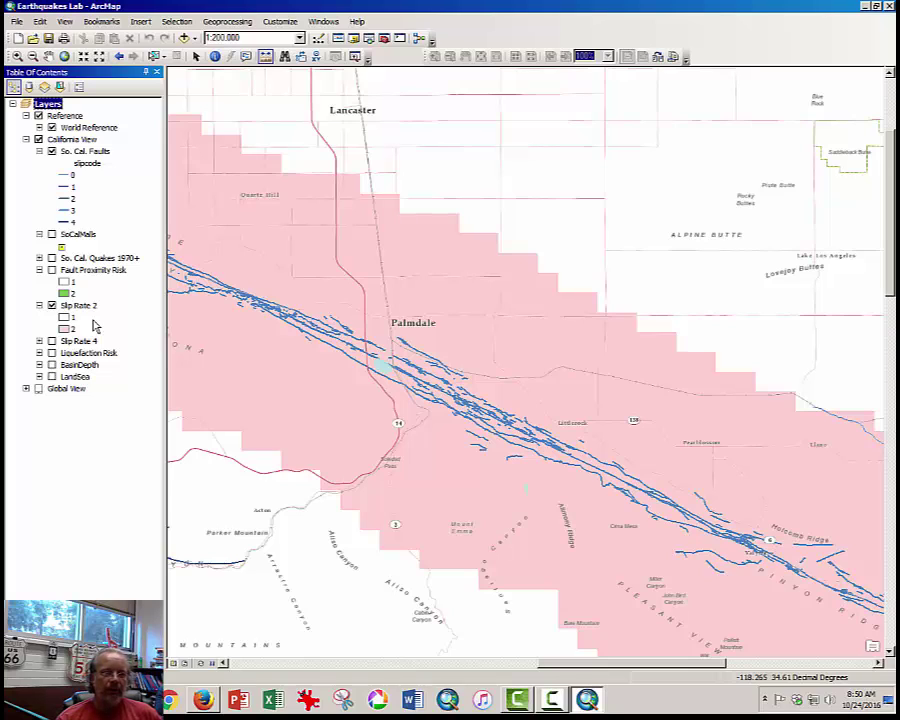
pyautogui.scroll(-3, 518, 452)
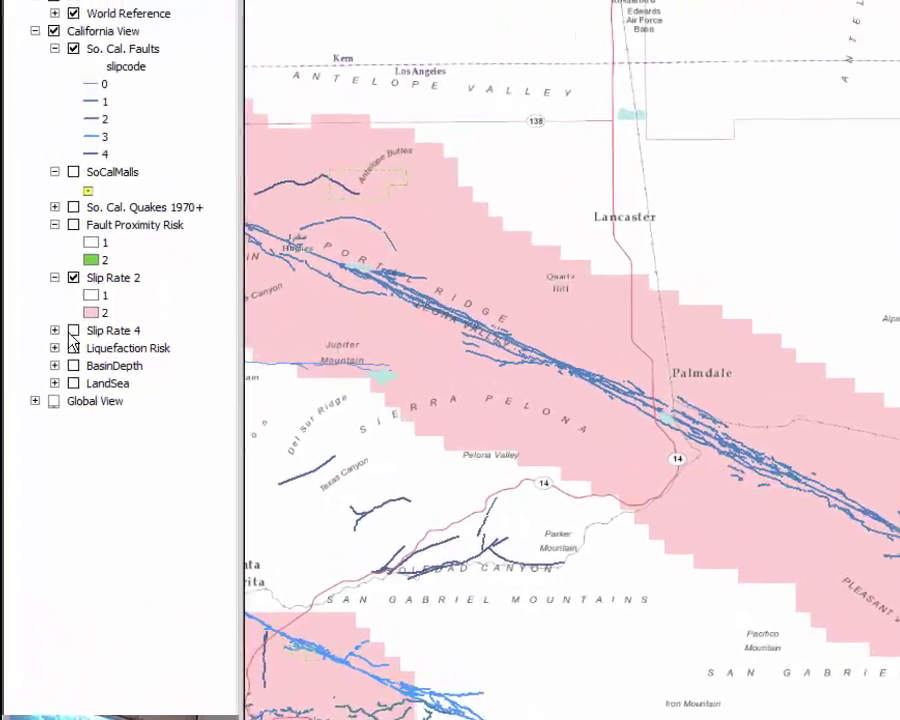
# Step: Switch on Slip Rate 4 in place of Slip Rate 2
pyautogui.click(52, 343)
pyautogui.click(89, 322)
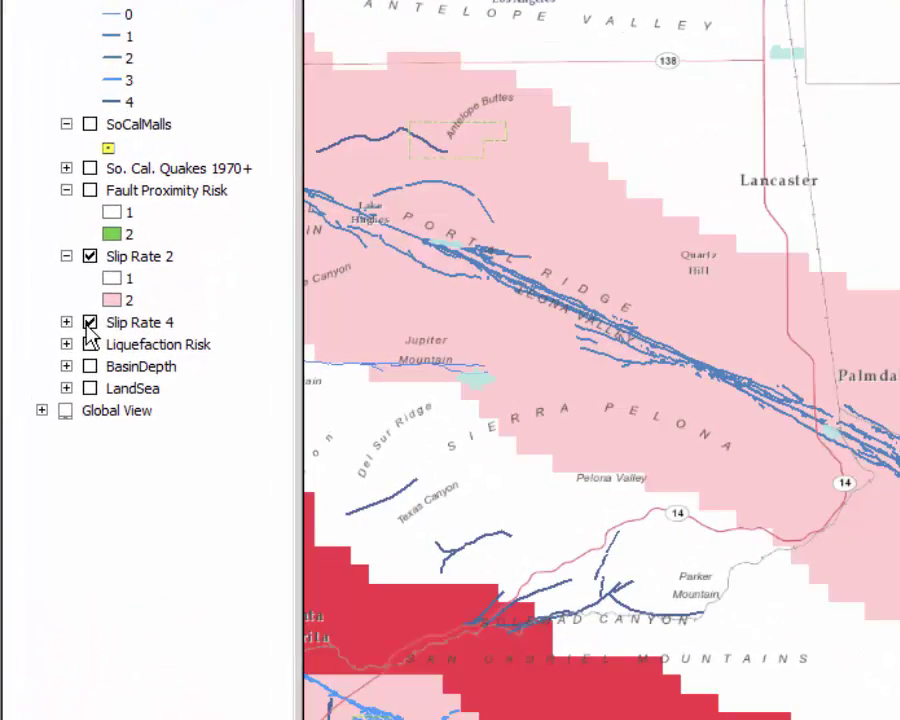
pyautogui.click(90, 258)
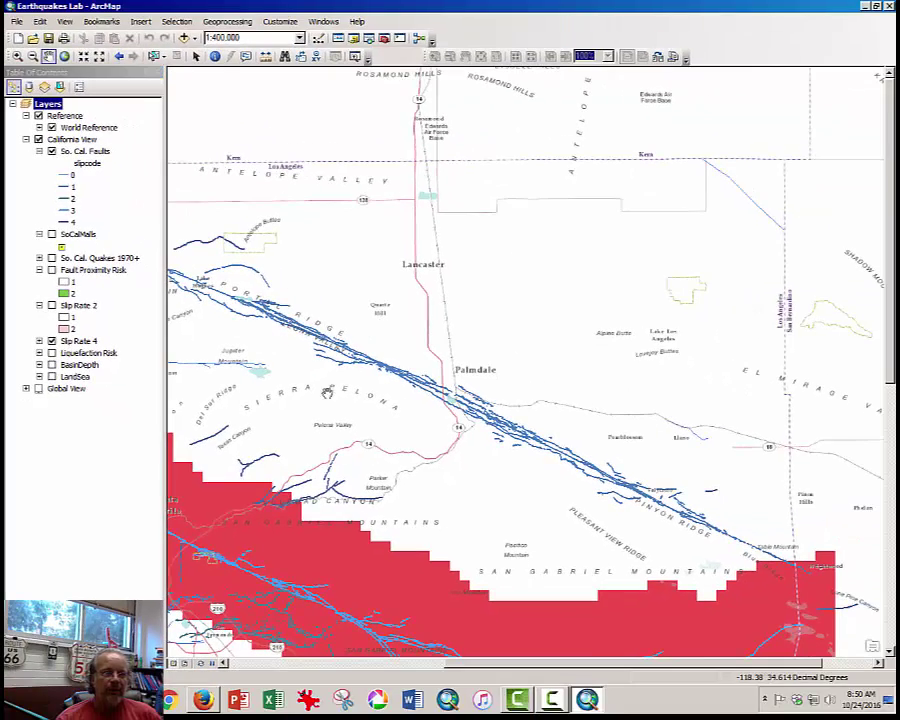
pyautogui.scroll(1, 322, 308)
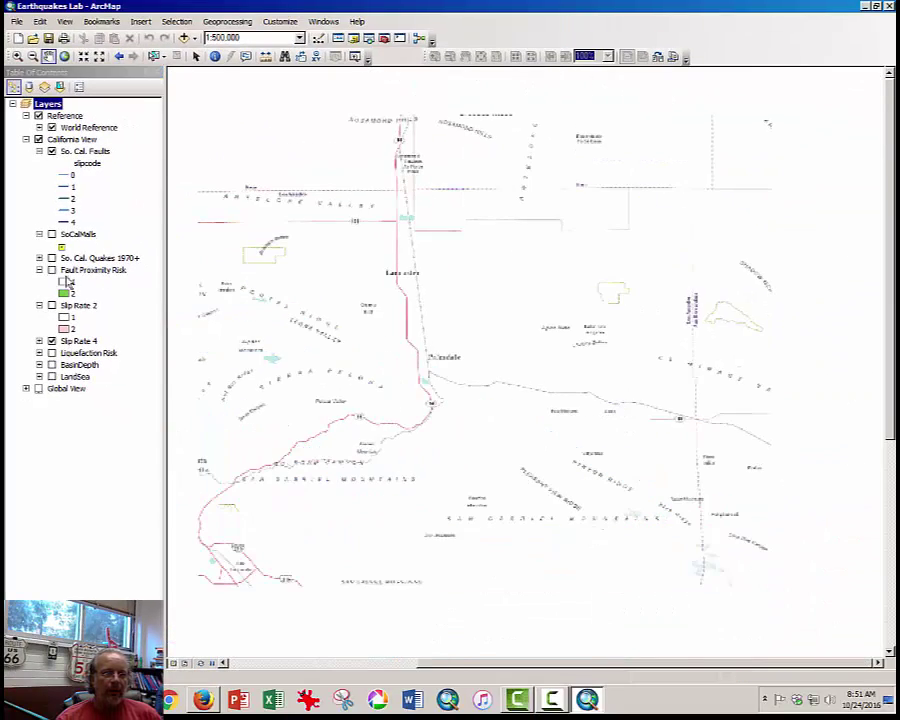
# Step: Compare Slip Rate 4's red zone with Fault Proximity Risk near Los Angeles, expanding its legend, then switch the buffers off
pyautogui.click(52, 270)
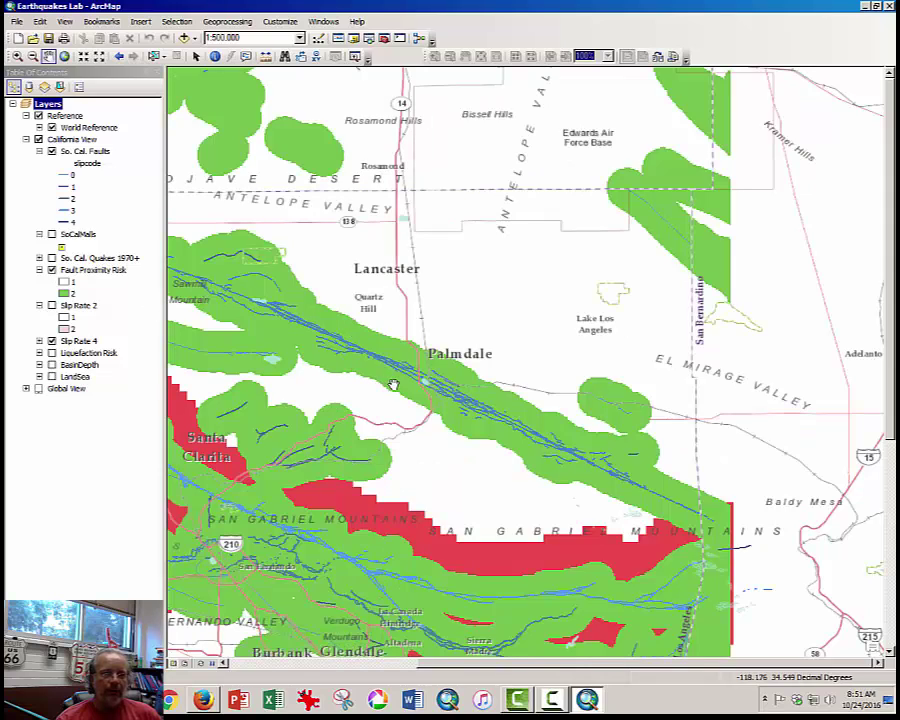
pyautogui.moveTo(394, 385); pyautogui.dragTo(498, 251)
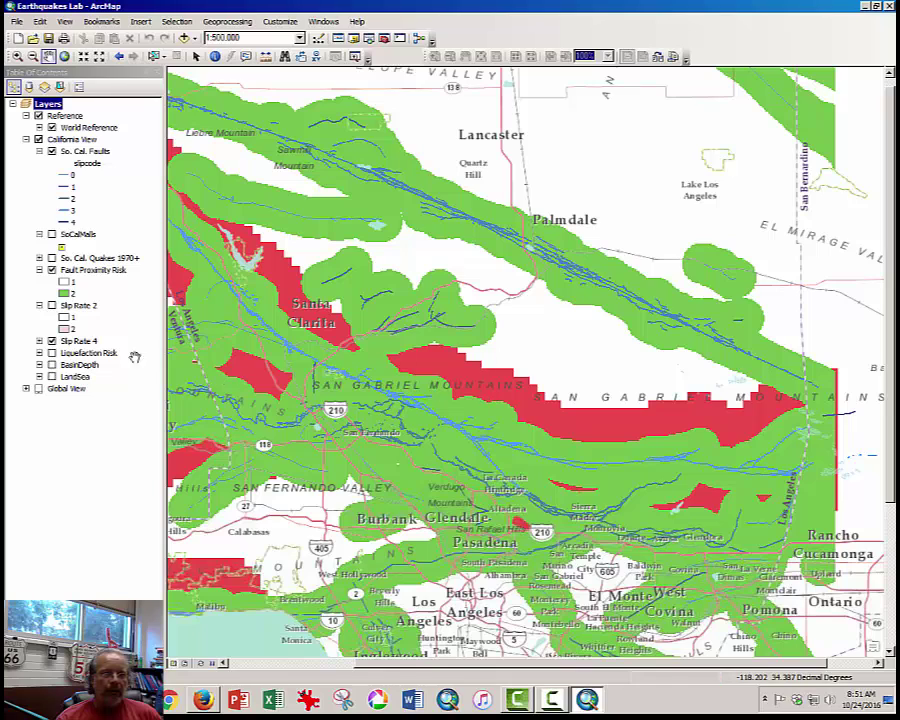
pyautogui.click(39, 342)
pyautogui.click(52, 270)
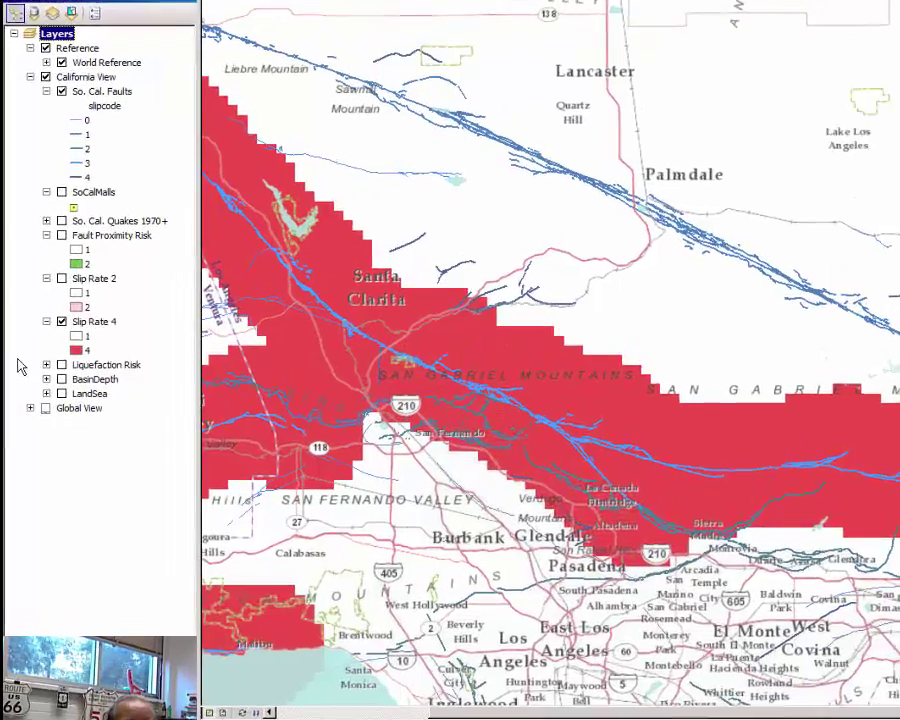
# Step: Replace Slip Rate 4 with Liquefaction Risk and zoom into the San Fernando Valley
pyautogui.click(52, 341)
pyautogui.click(58, 377)
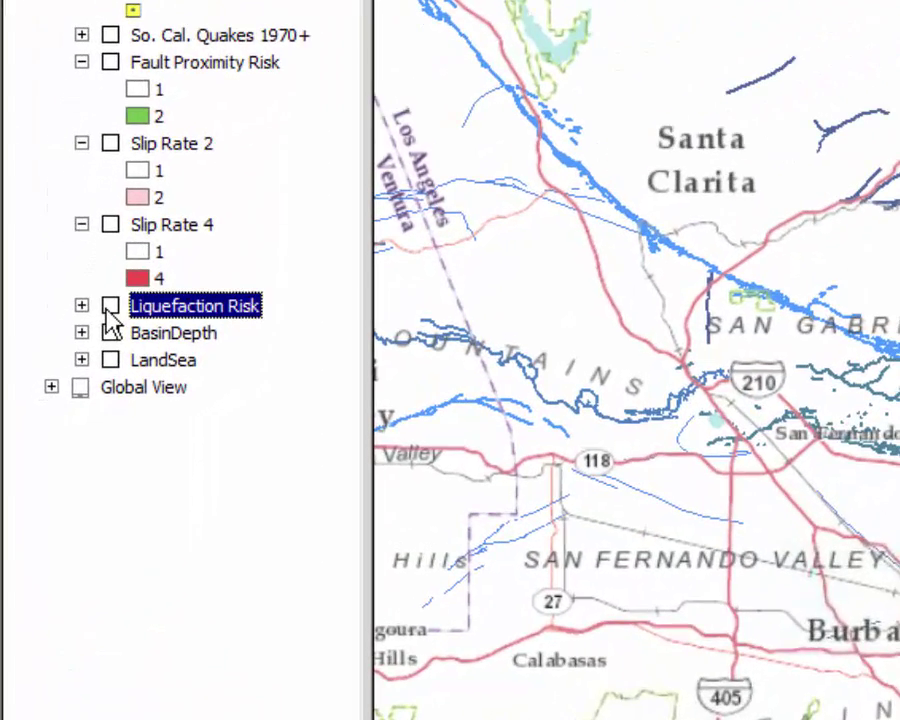
pyautogui.click(110, 306)
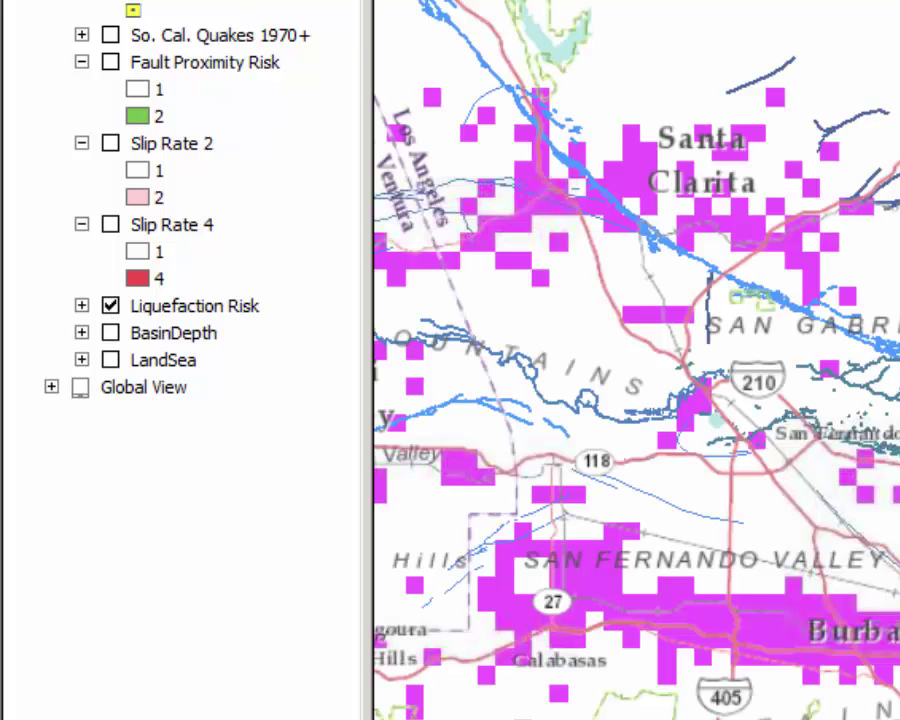
pyautogui.moveTo(578, 370); pyautogui.dragTo(899, 171)
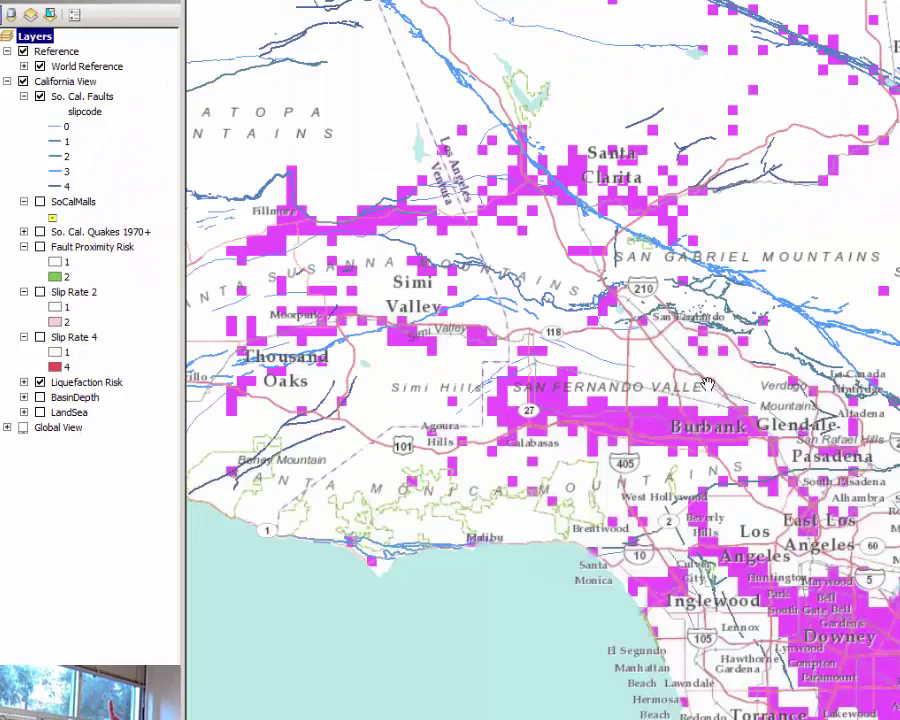
pyautogui.moveTo(659, 473); pyautogui.dragTo(573, 470)
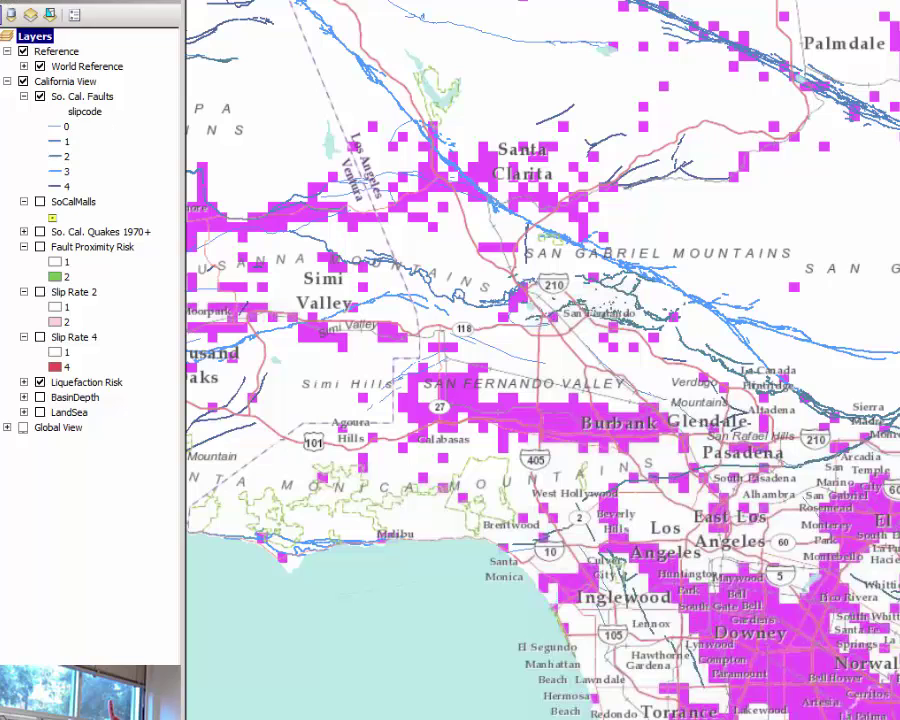
pyautogui.moveTo(447, 354); pyautogui.dragTo(542, 429)
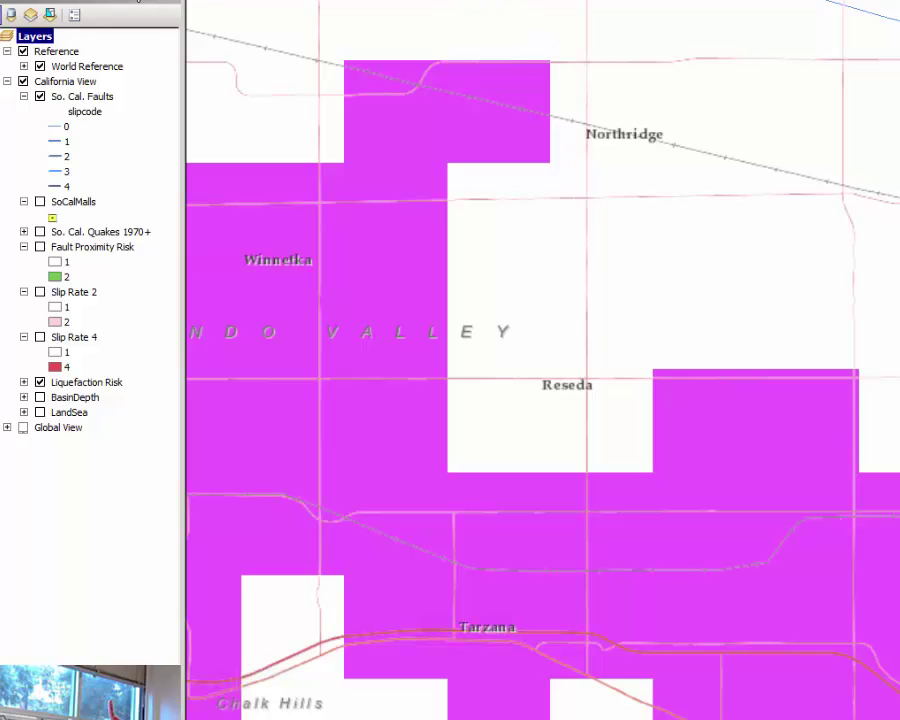
# Step: Measure a distance across the liquefaction area, then identify its risk value
pyautogui.click(322, 1)
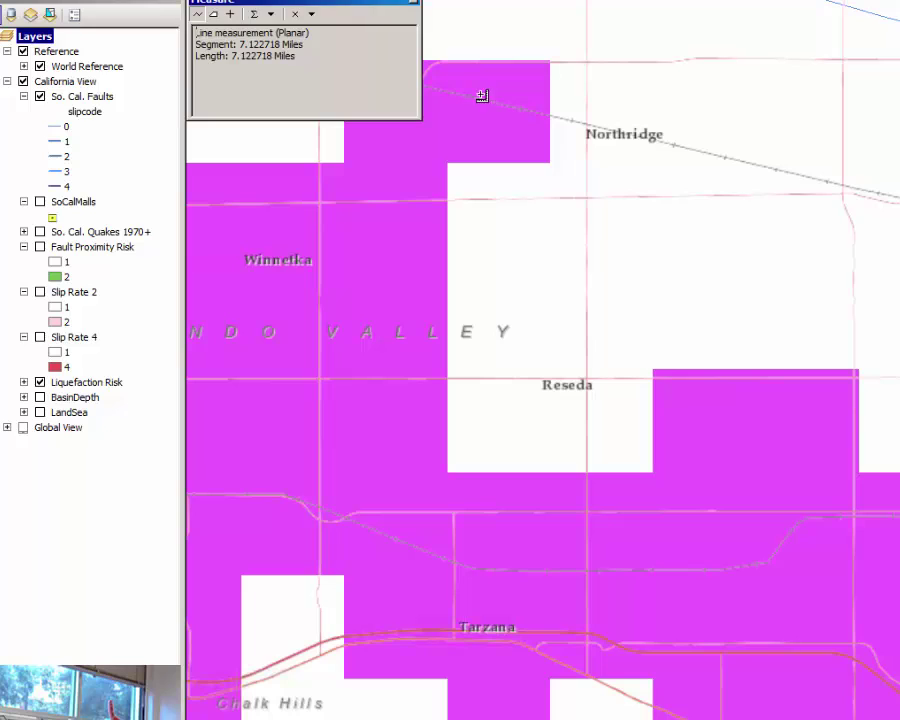
pyautogui.click(523, 64)
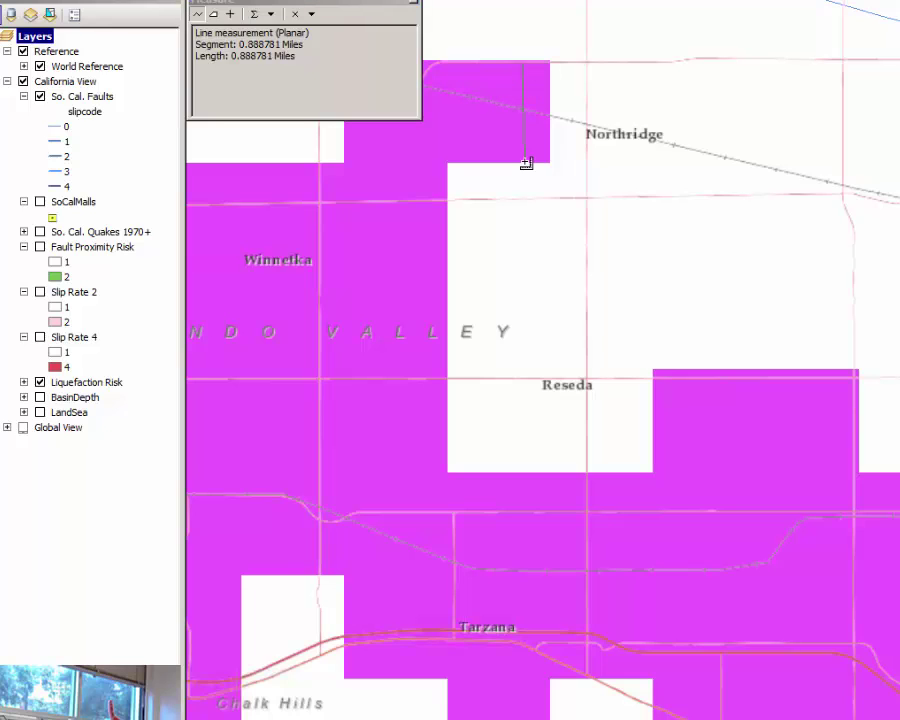
pyautogui.click(416, 6)
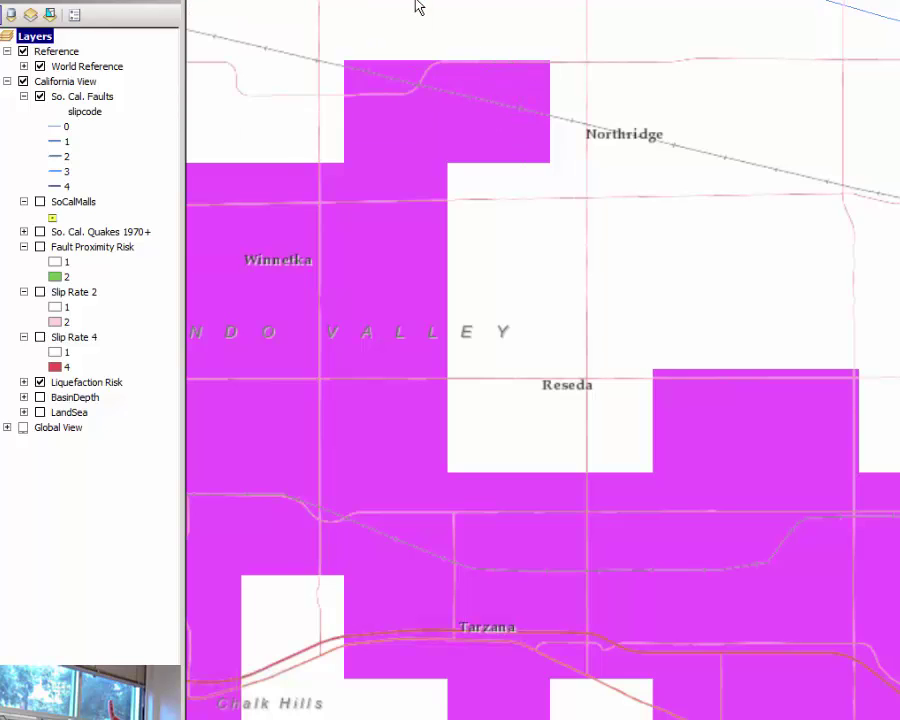
pyautogui.click(513, 90)
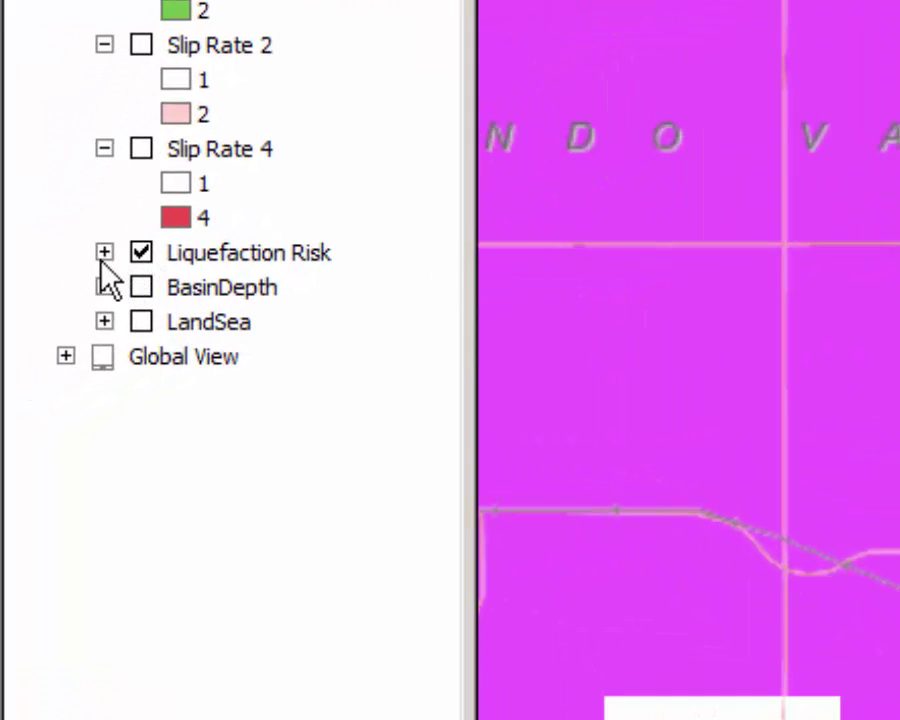
# Step: Turn on BasinDepth with its legend expanded, and switch off Liquefaction Risk
pyautogui.click(103, 255)
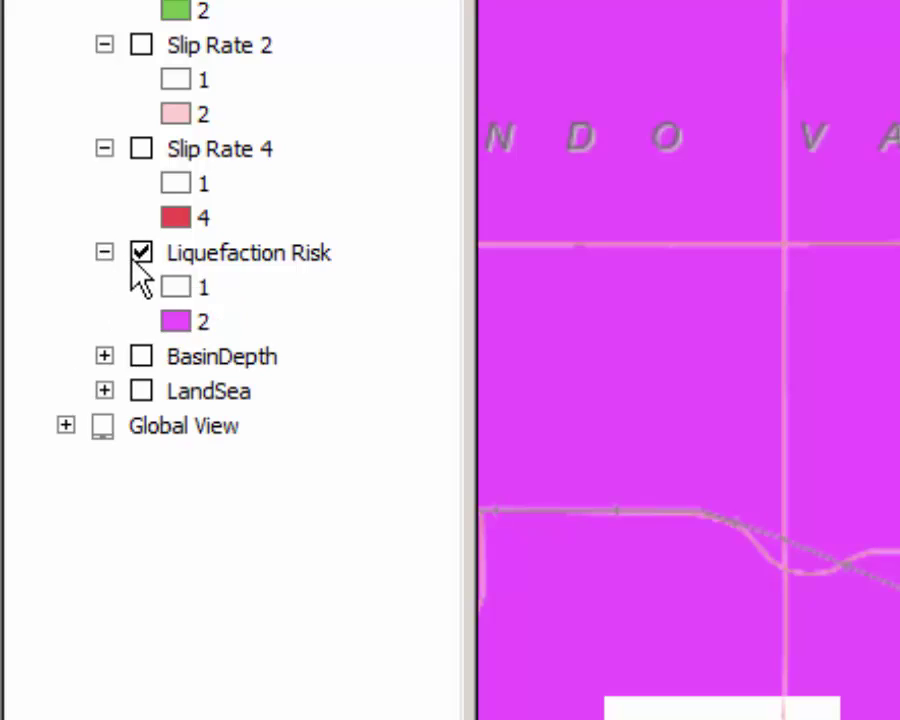
pyautogui.click(141, 356)
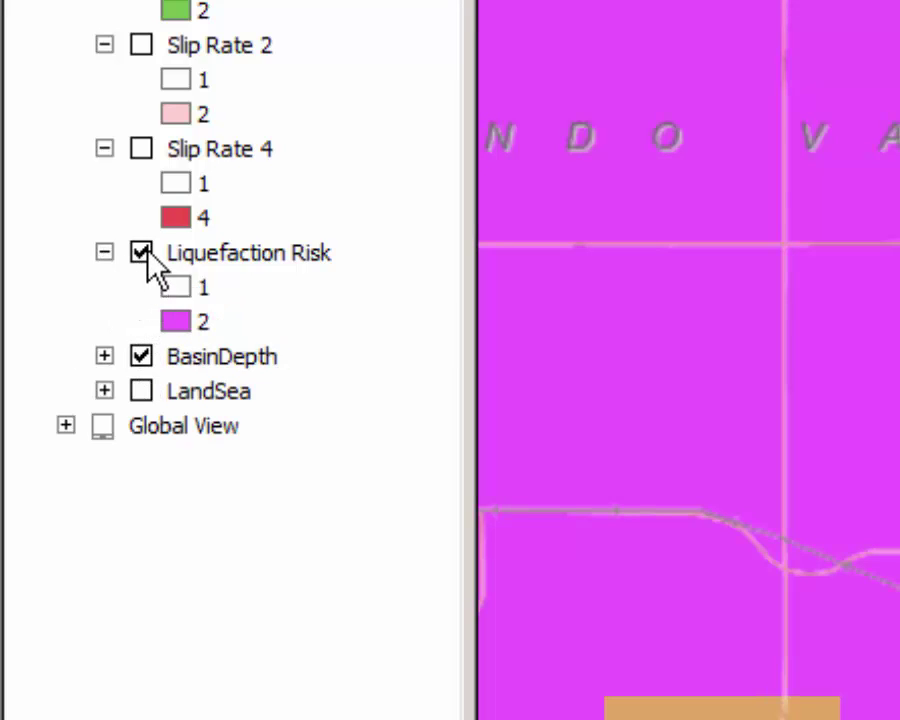
pyautogui.click(149, 252)
pyautogui.click(143, 252)
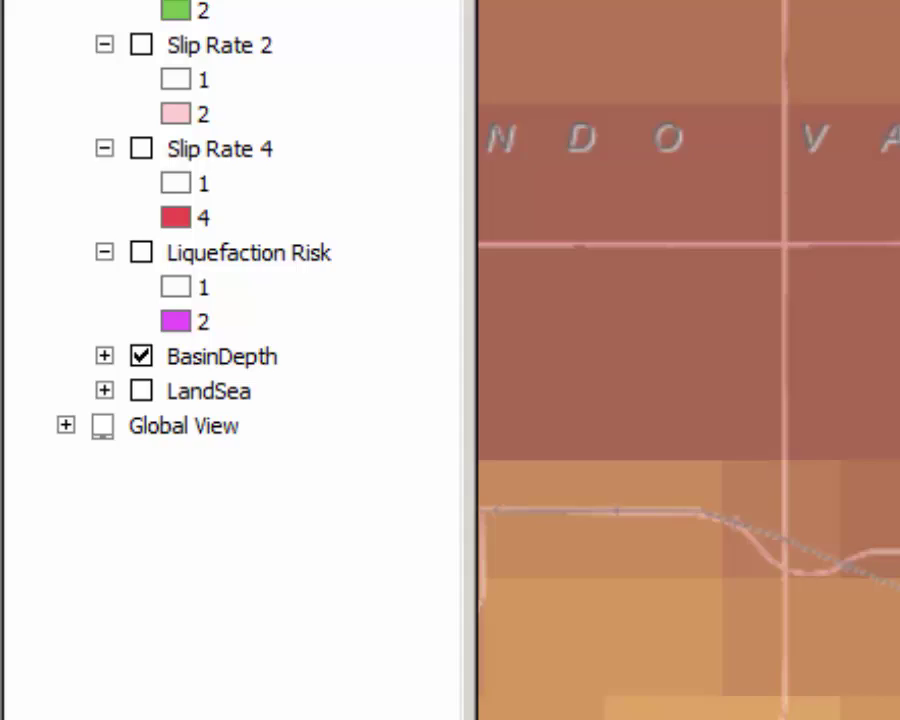
pyautogui.scroll(-3, 597, 424)
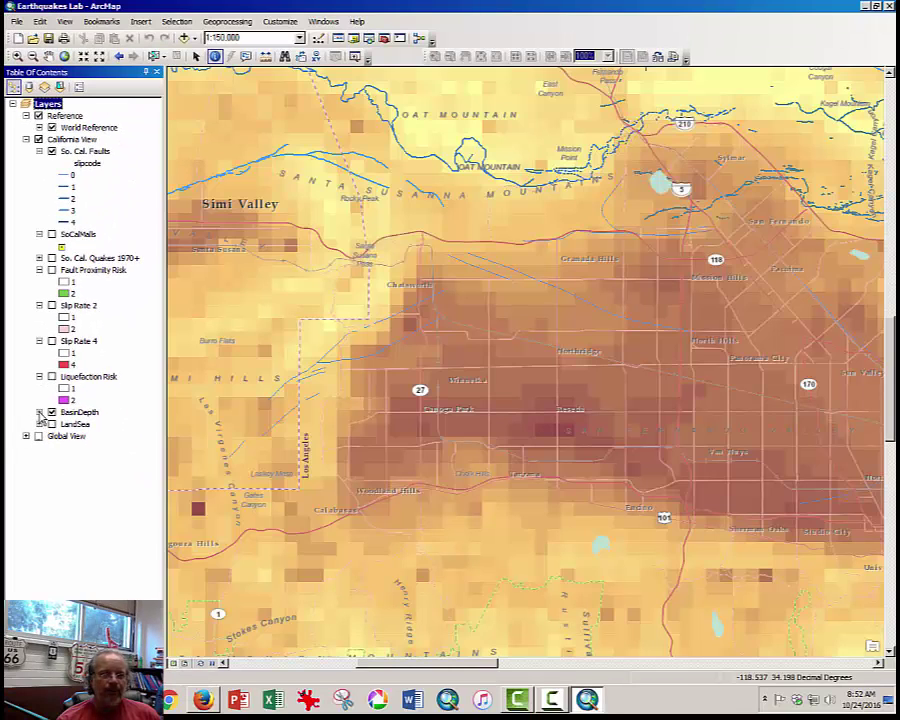
pyautogui.click(39, 412)
pyautogui.scroll(-3, 707, 428)
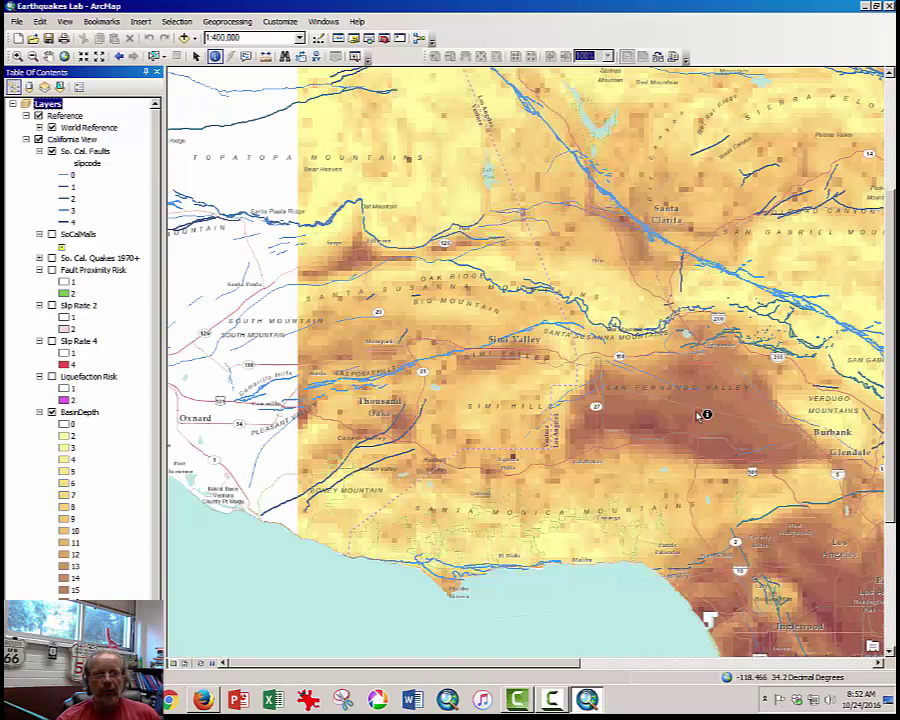
# Step: Pan from the San Gabriel Mountains south to frame the Los Angeles basin at 1:400,000
pyautogui.click(48, 56)
pyautogui.moveTo(733, 366); pyautogui.dragTo(533, 362)
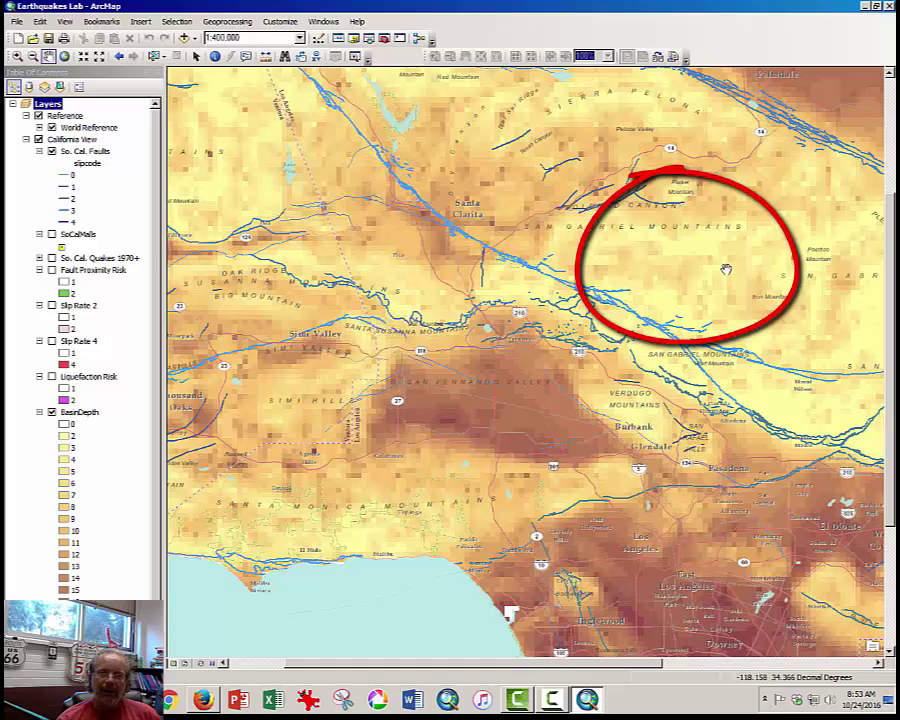
pyautogui.moveTo(726, 269)
pyautogui.mouseDown()
pyautogui.moveTo(697, 247)
pyautogui.moveTo(663, 247)
pyautogui.mouseUp()
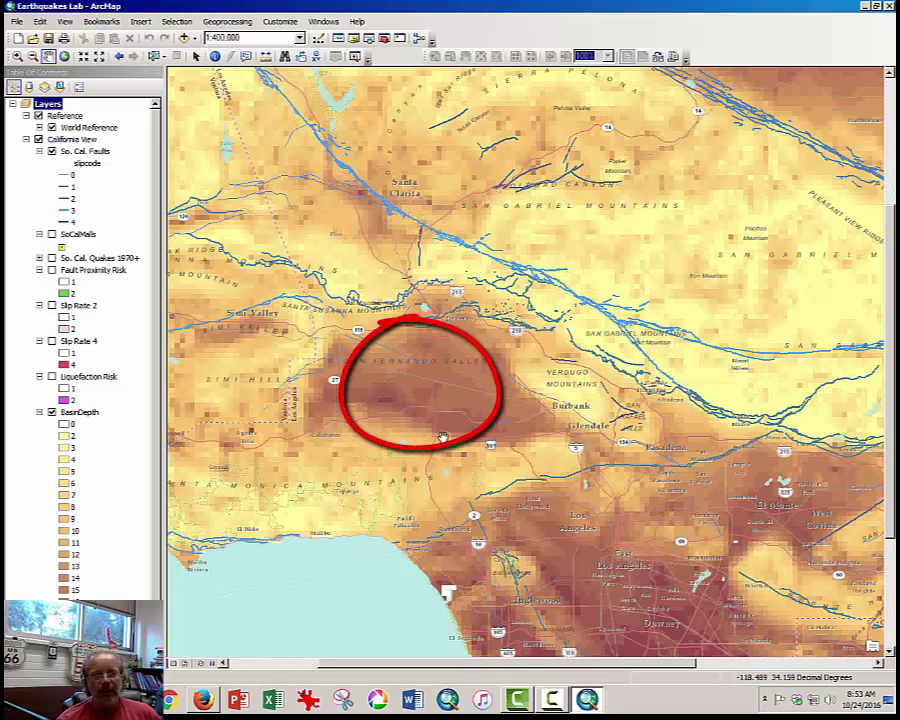
pyautogui.moveTo(434, 385); pyautogui.dragTo(255, 137)
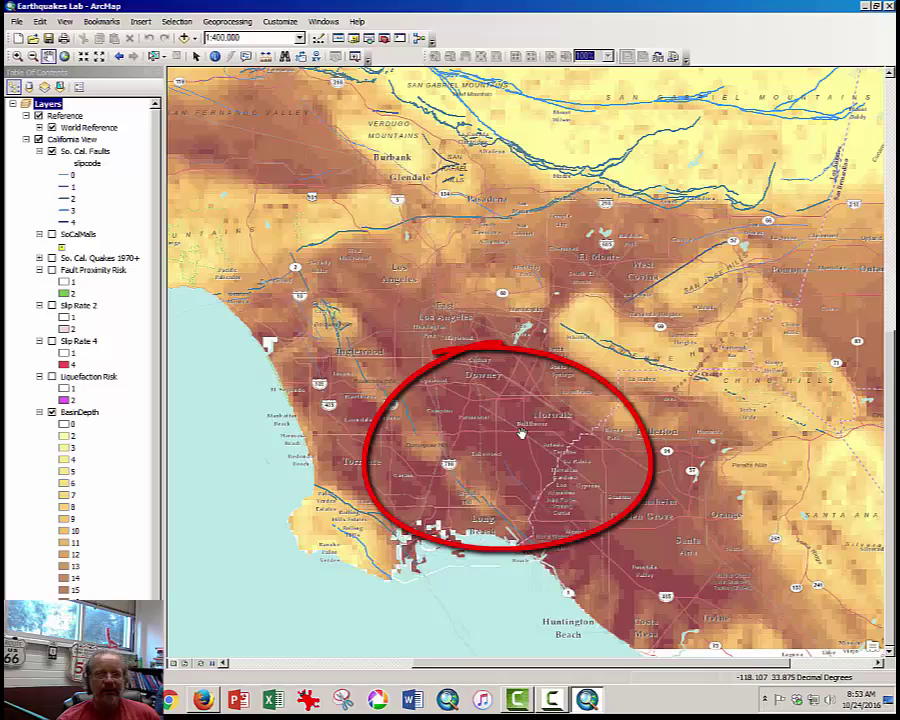
pyautogui.moveTo(413, 346); pyautogui.dragTo(434, 479)
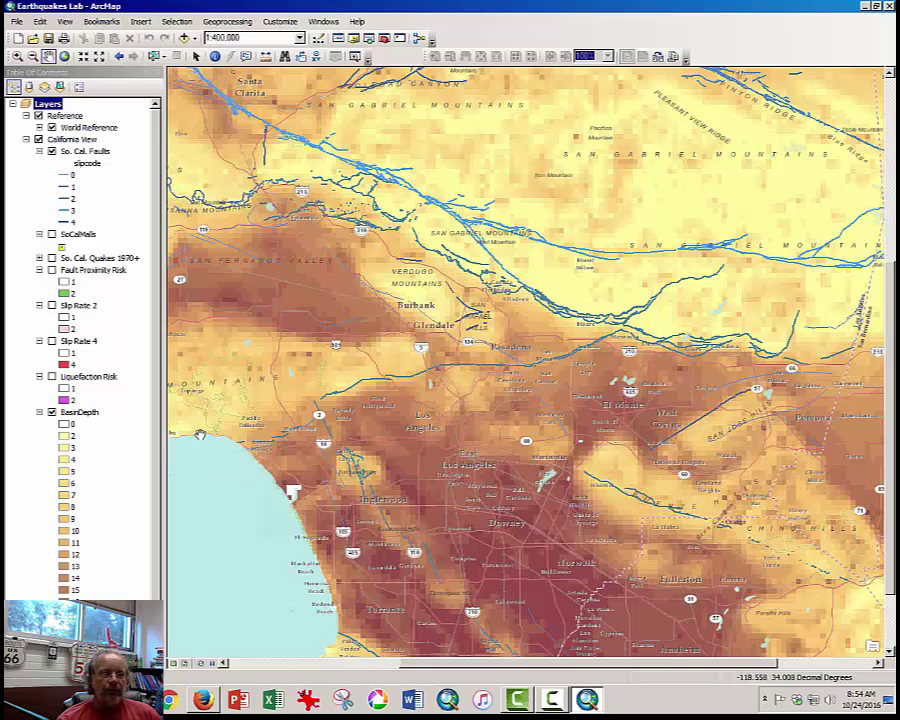
# Step: Turn on Liquefaction Risk, Slip Rate 4, Slip Rate 2, Fault Proximity Risk and SoCalMalls
pyautogui.click(52, 377)
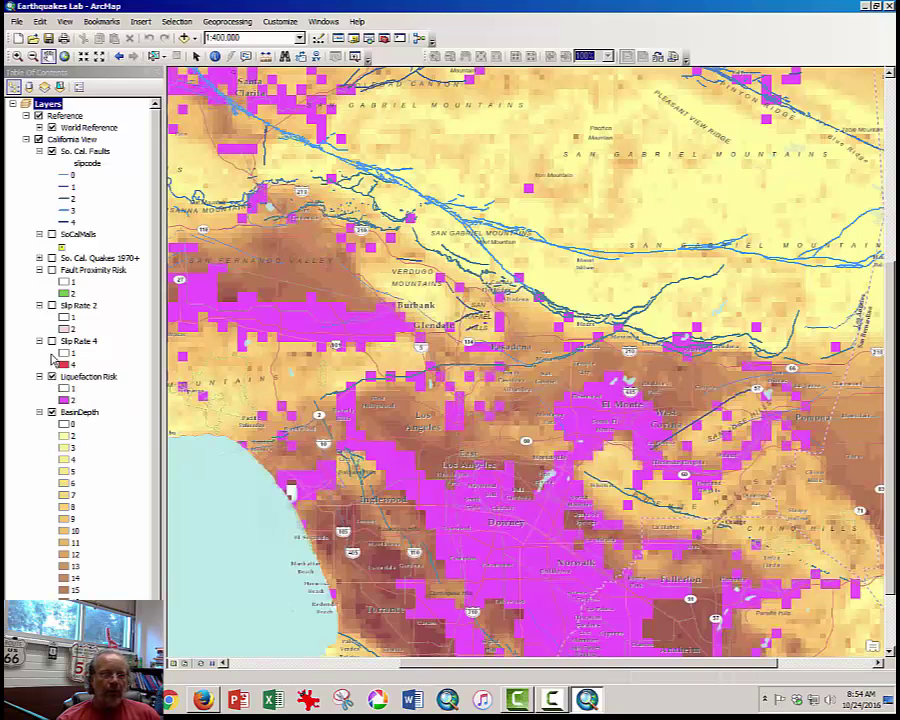
pyautogui.click(52, 341)
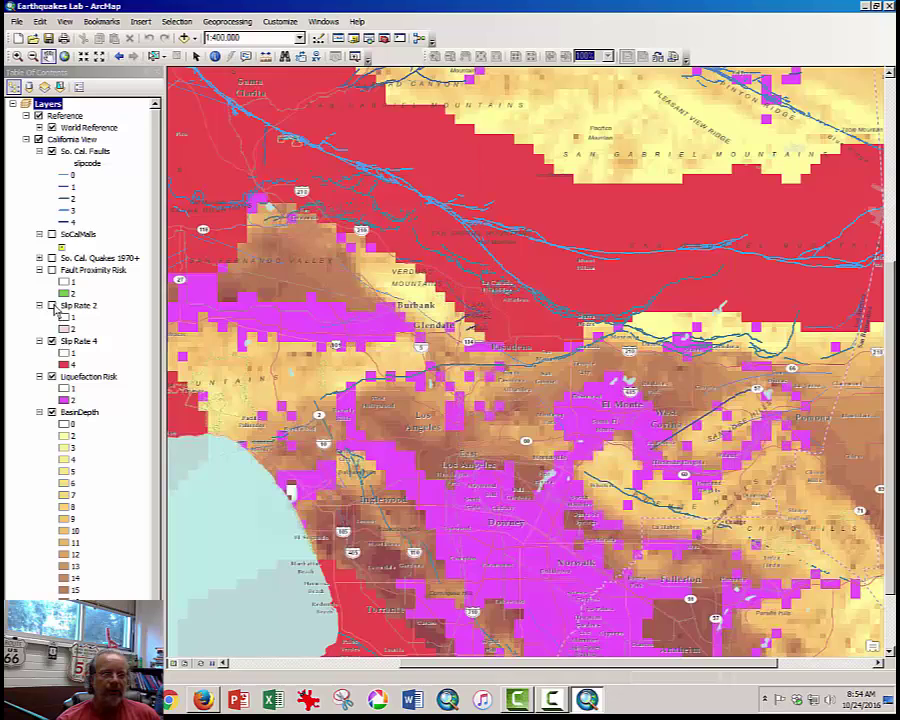
pyautogui.click(52, 305)
pyautogui.click(52, 270)
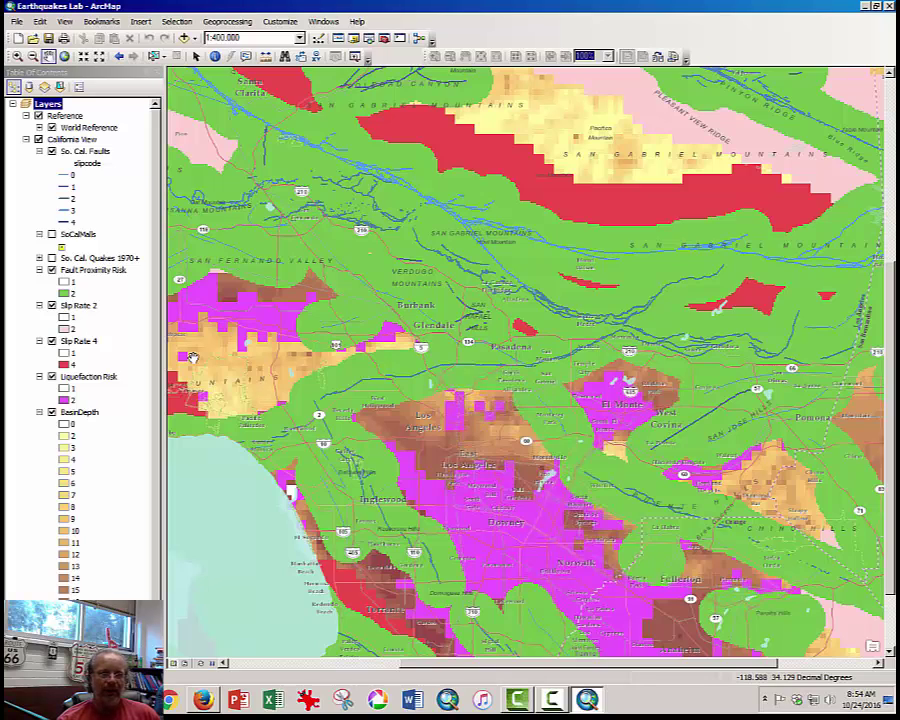
pyautogui.click(52, 234)
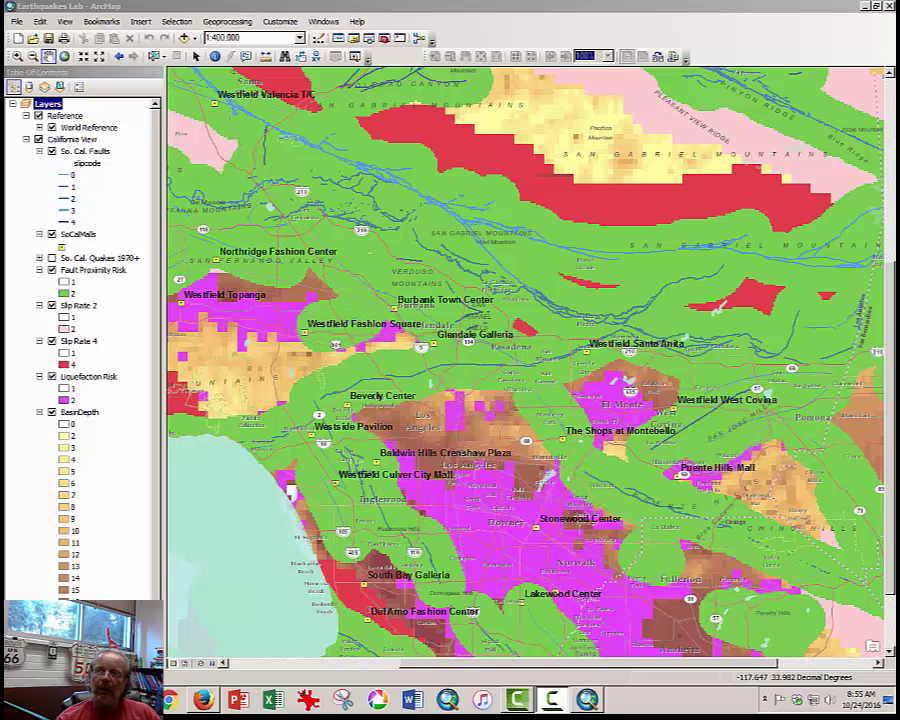
# Step: Select and copy all three lines of the Raster Calculator formula in the Moodle instructions
pyautogui.moveTo(899, 40); pyautogui.dragTo(415, 30)
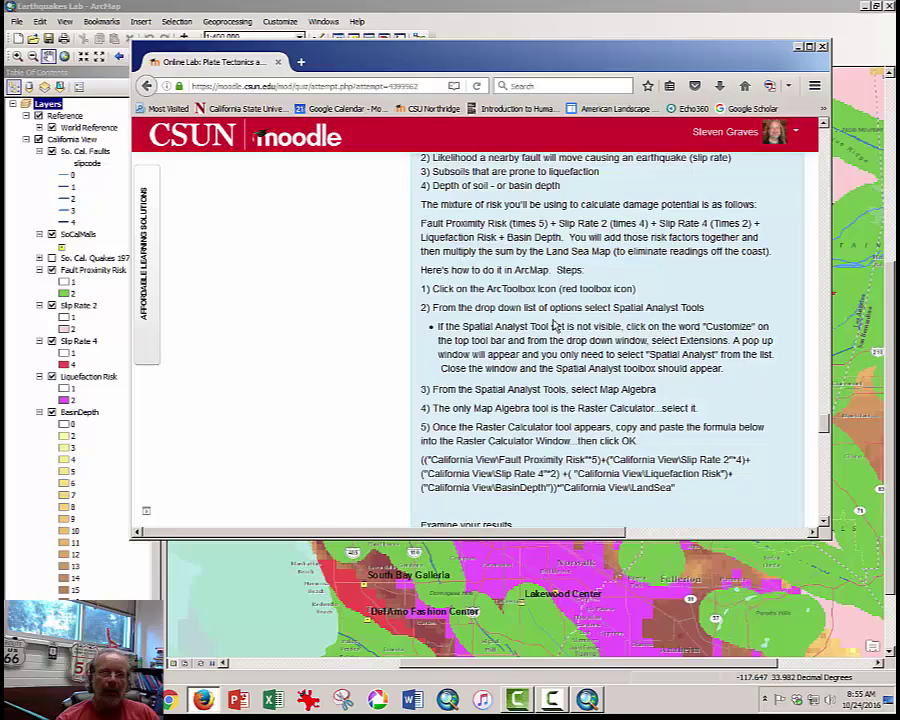
pyautogui.scroll(-5, 555, 325)
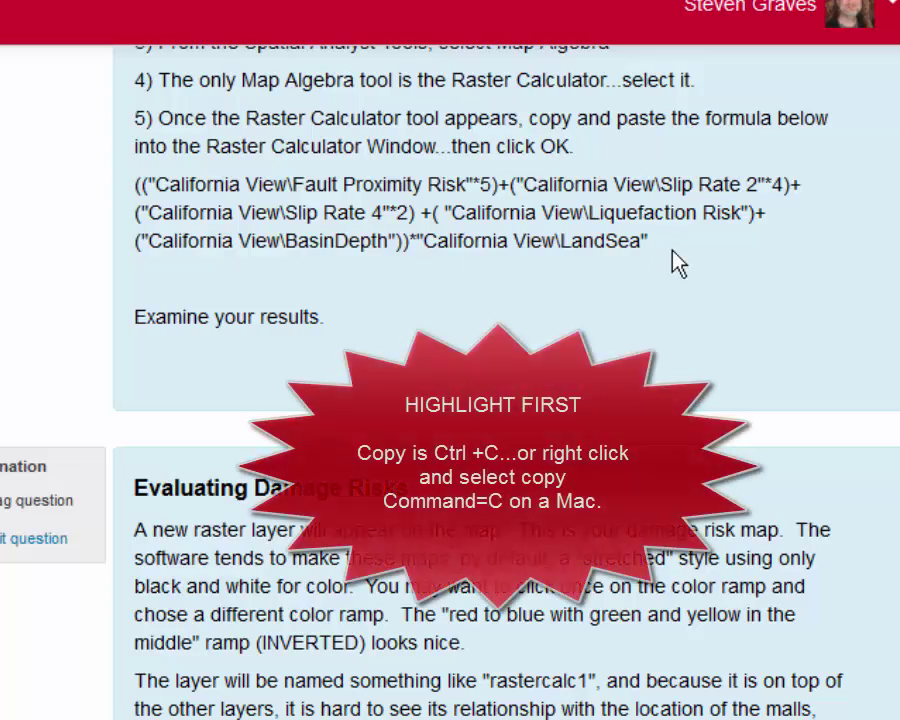
pyautogui.moveTo(668, 248); pyautogui.dragTo(135, 184)
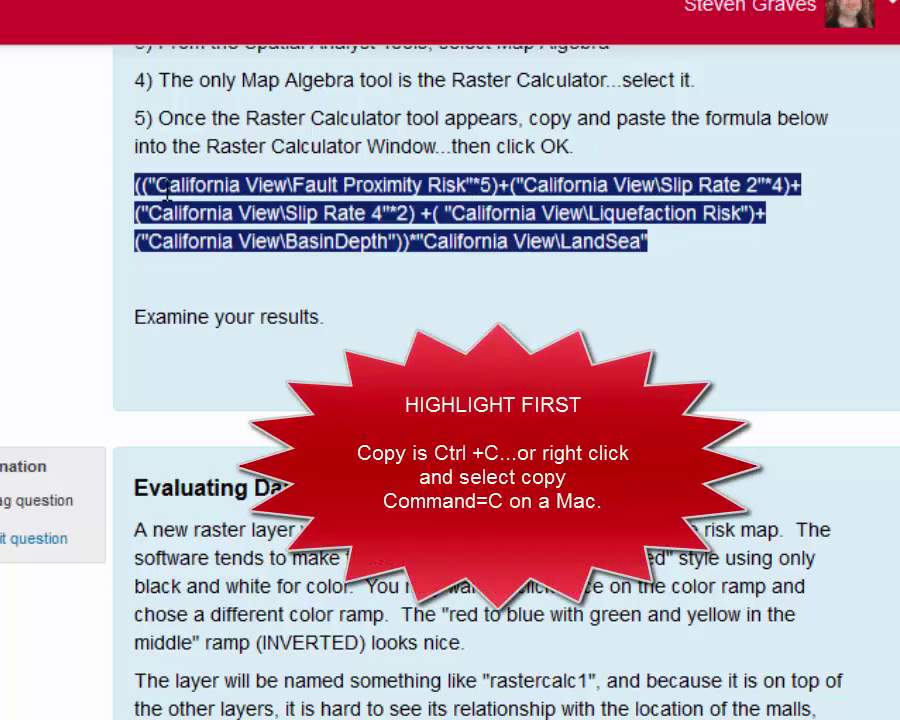
pyautogui.rightClick(168, 196)
pyautogui.press('c')
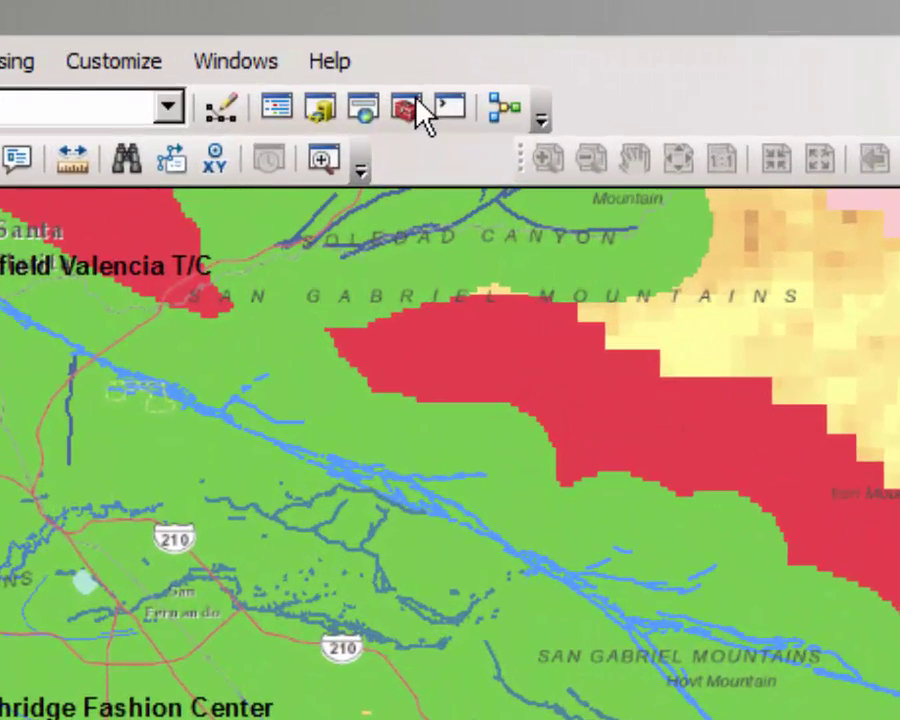
# Step: Open ArcToolbox, then expand and collapse Spatial Analyst Tools
pyautogui.click(392, 57)
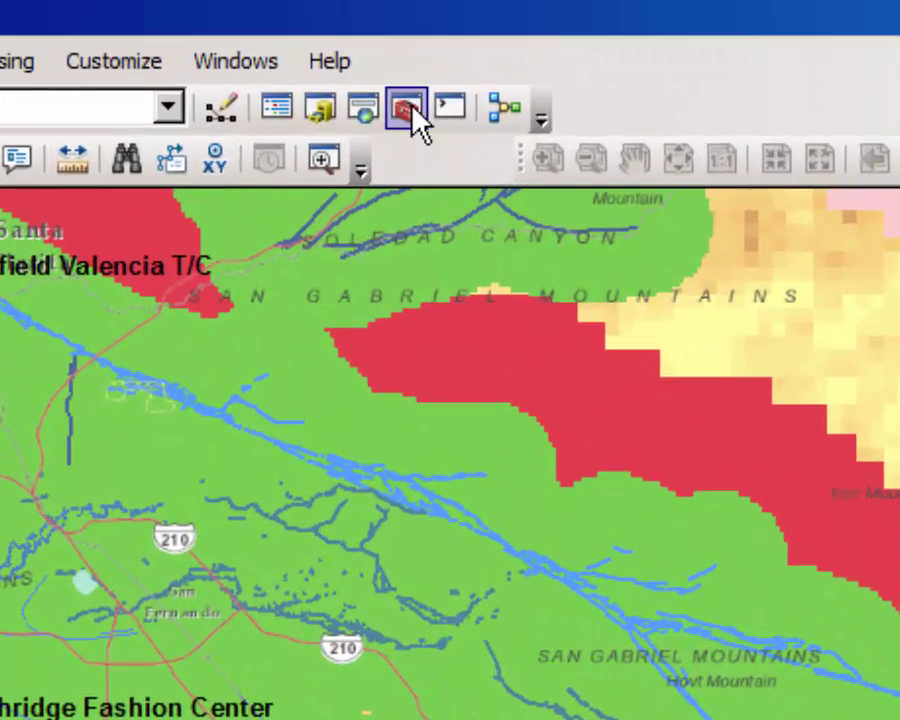
pyautogui.click(408, 112)
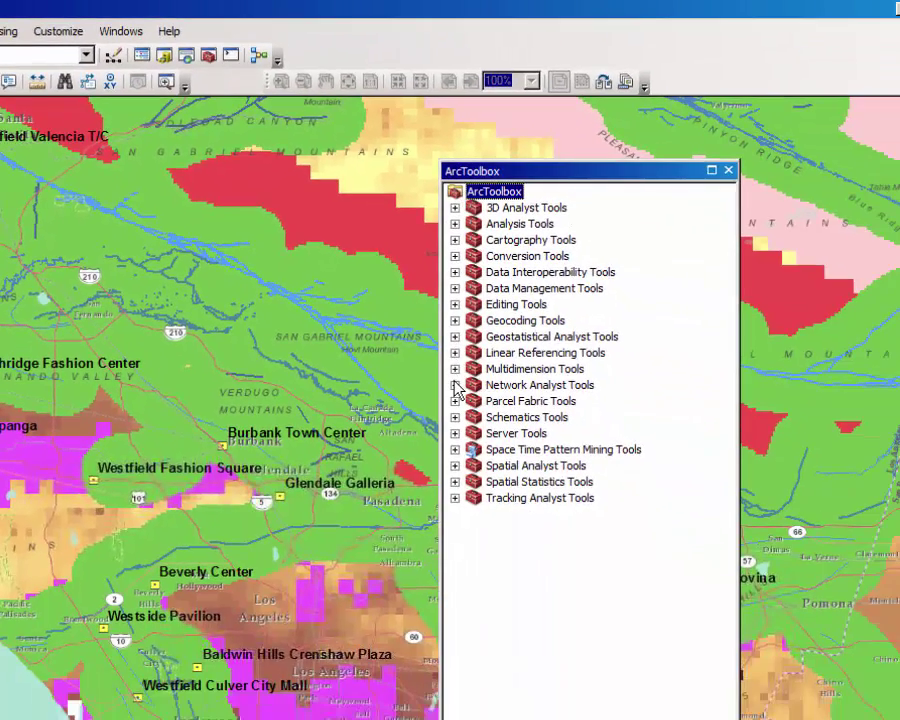
pyautogui.click(455, 465)
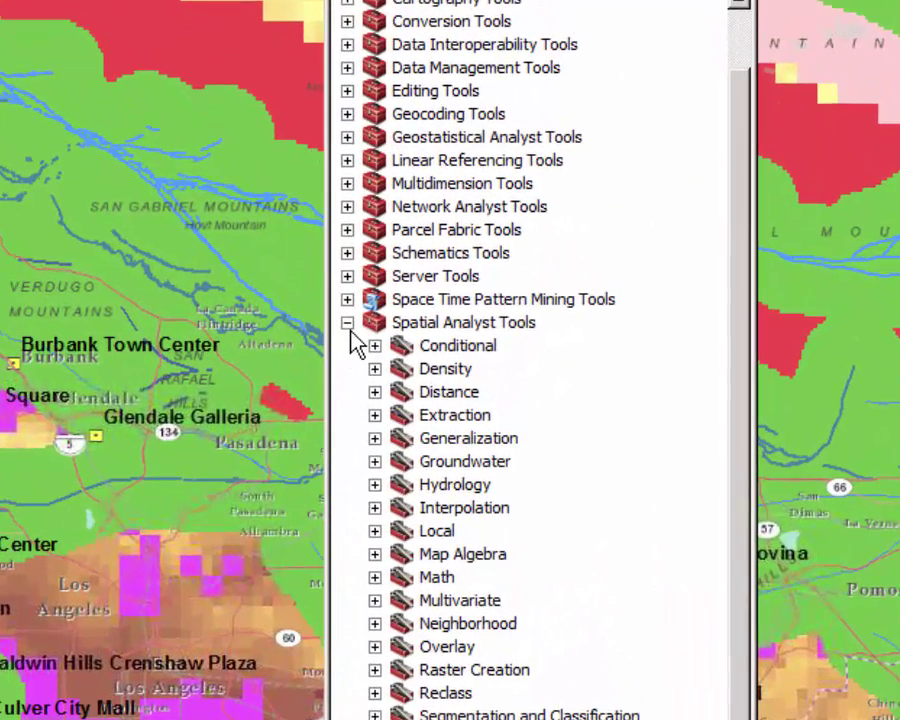
pyautogui.click(404, 373)
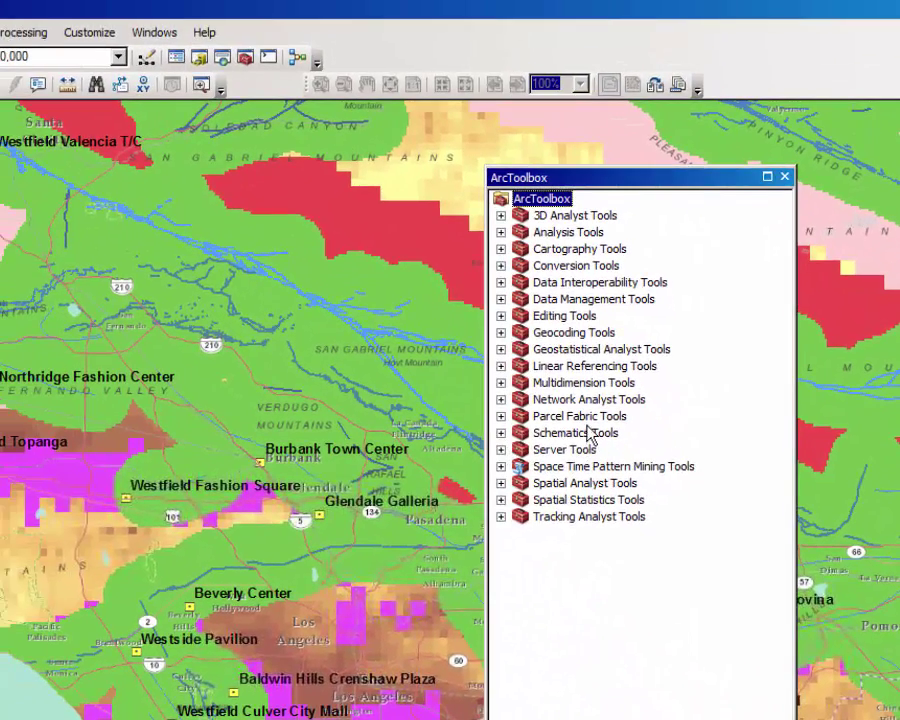
pyautogui.click(101, 33)
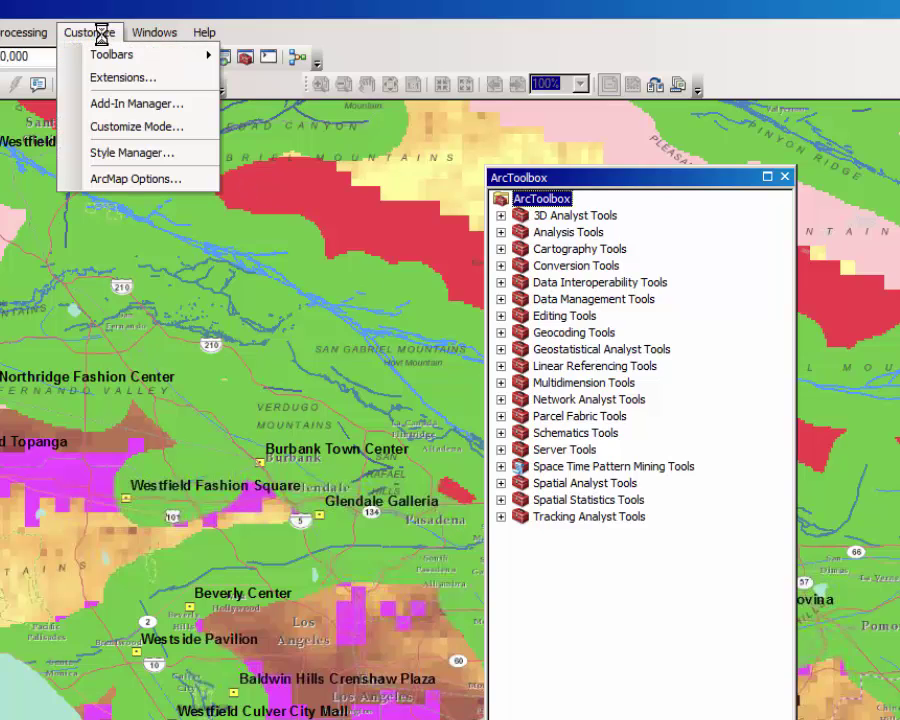
pyautogui.click(112, 78)
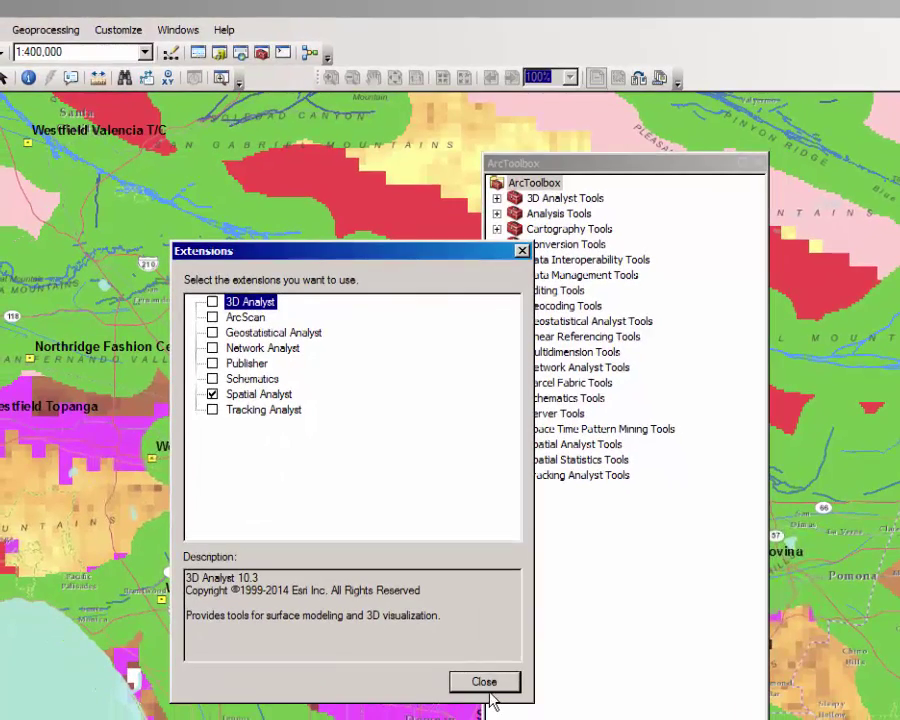
pyautogui.click(490, 684)
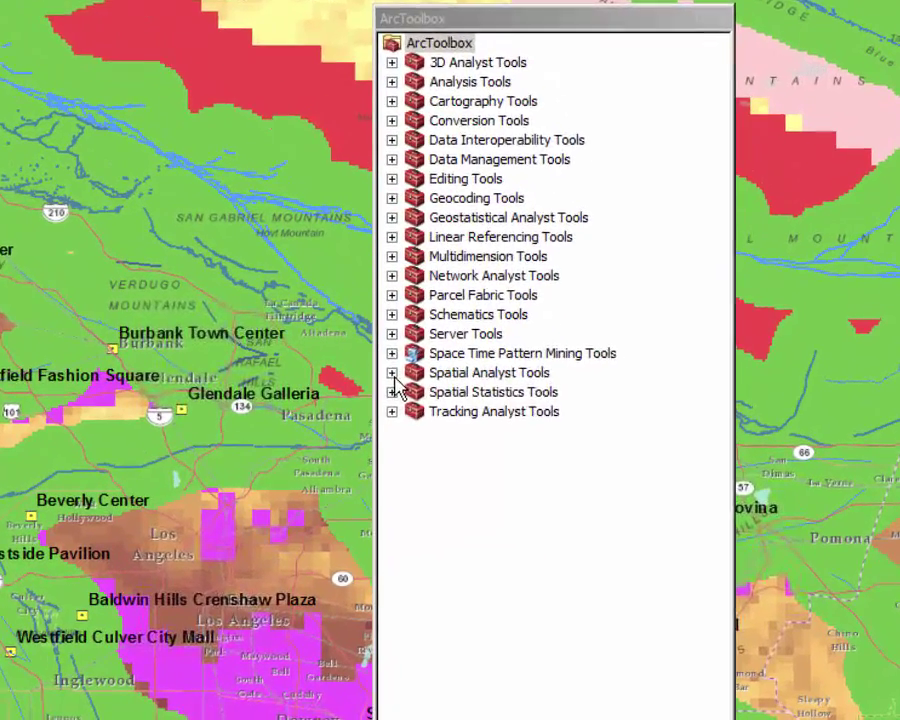
# Step: Launch Raster Calculator from Spatial Analyst Tools > Map Algebra
pyautogui.click(498, 445)
pyautogui.scroll(-1, 516, 514)
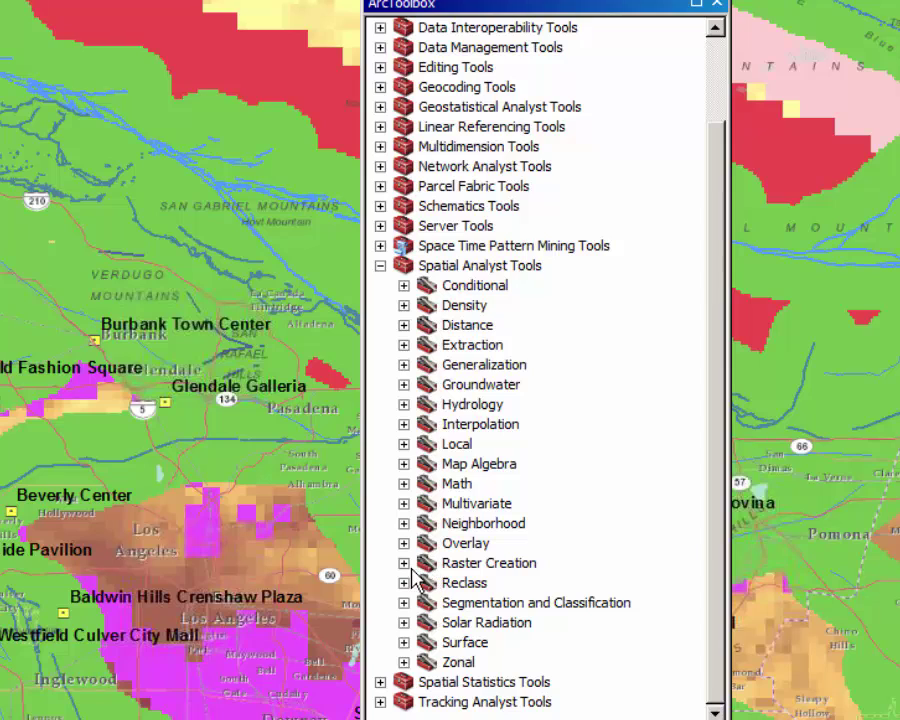
pyautogui.click(404, 464)
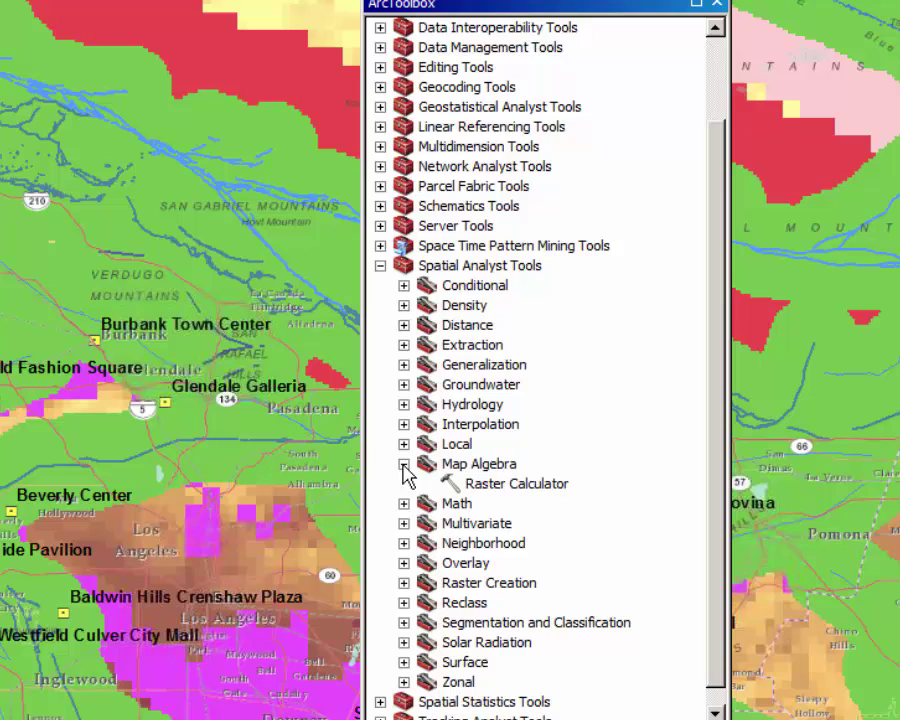
pyautogui.click(507, 487)
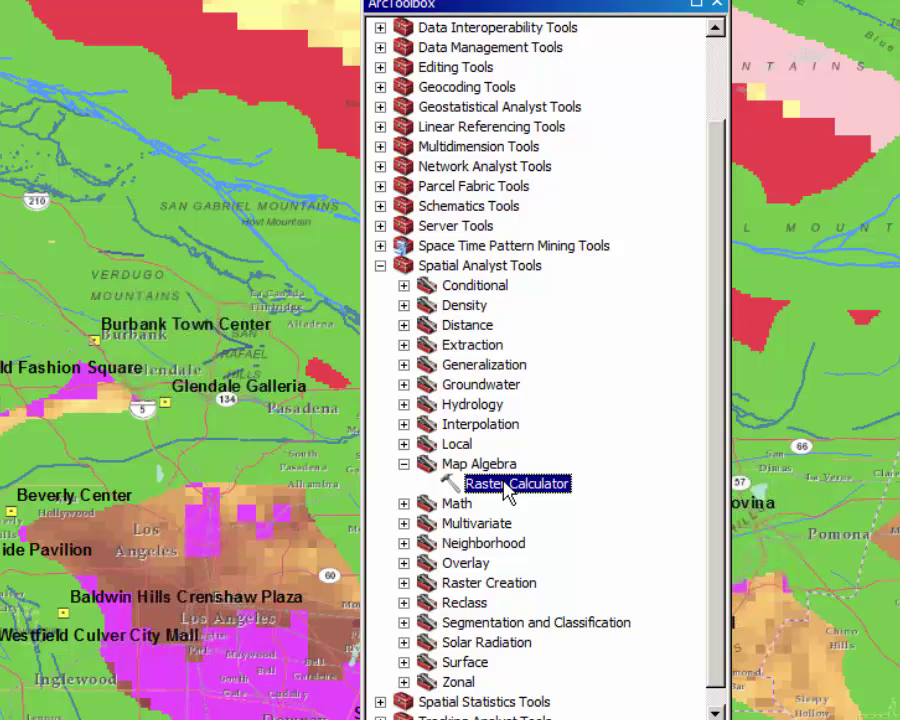
pyautogui.doubleClick(505, 484)
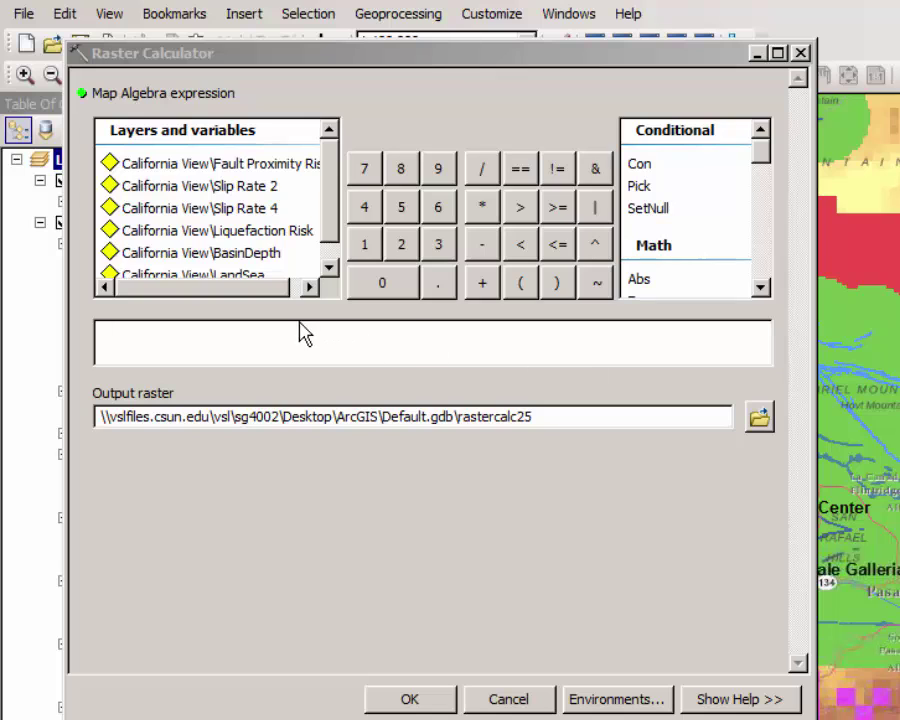
# Step: Paste the damage-risk formula as the expression and rename output rastercalc25 to SoCalDamageRiskMap
pyautogui.click(270, 340)
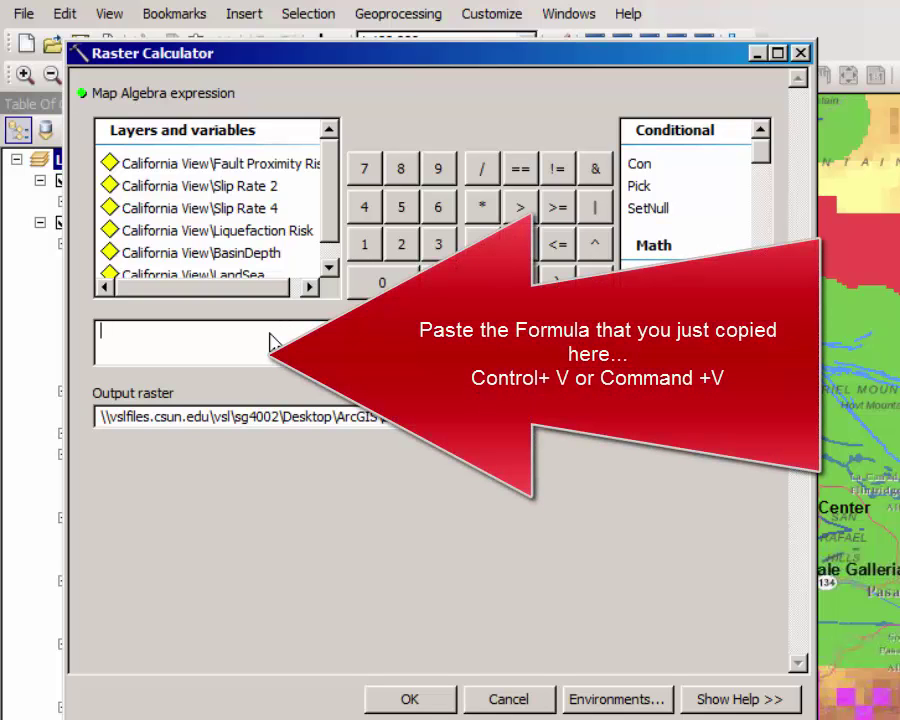
pyautogui.hotkey('ctrl', 'v')
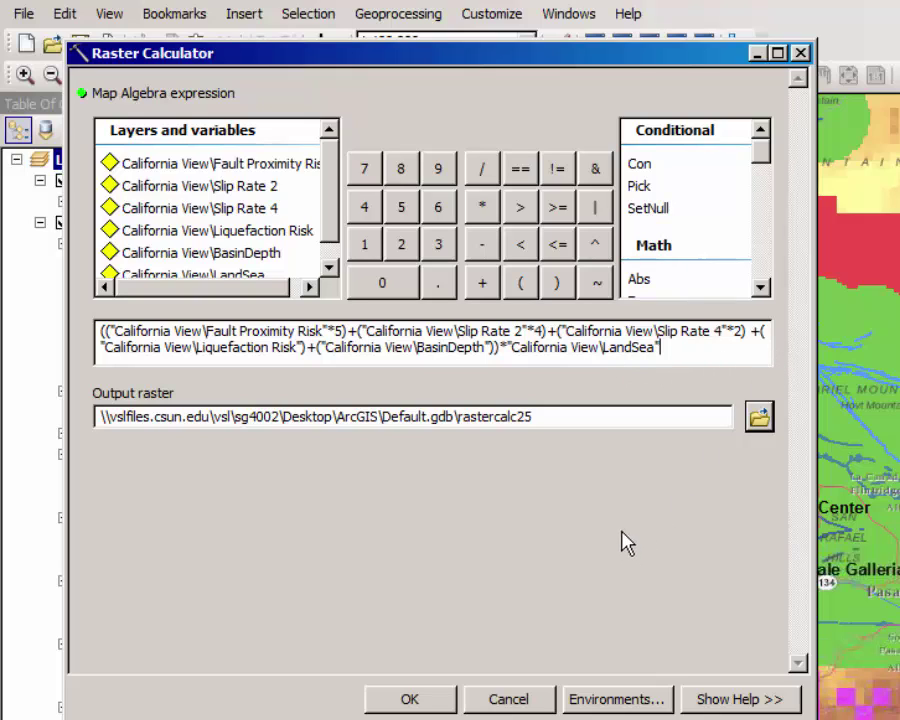
pyautogui.click(511, 420)
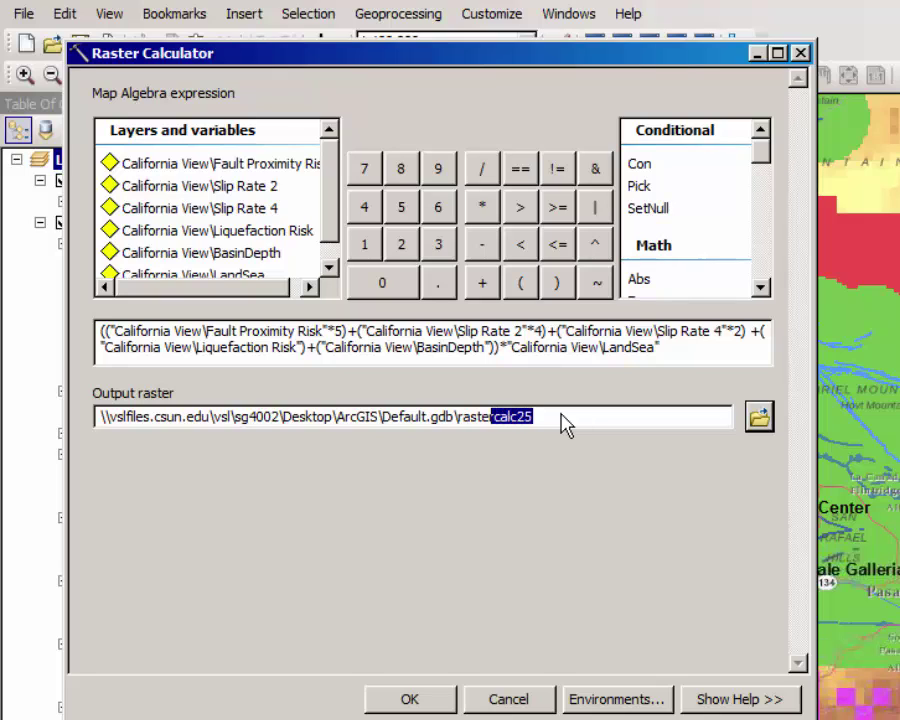
pyautogui.press('BackSpace')
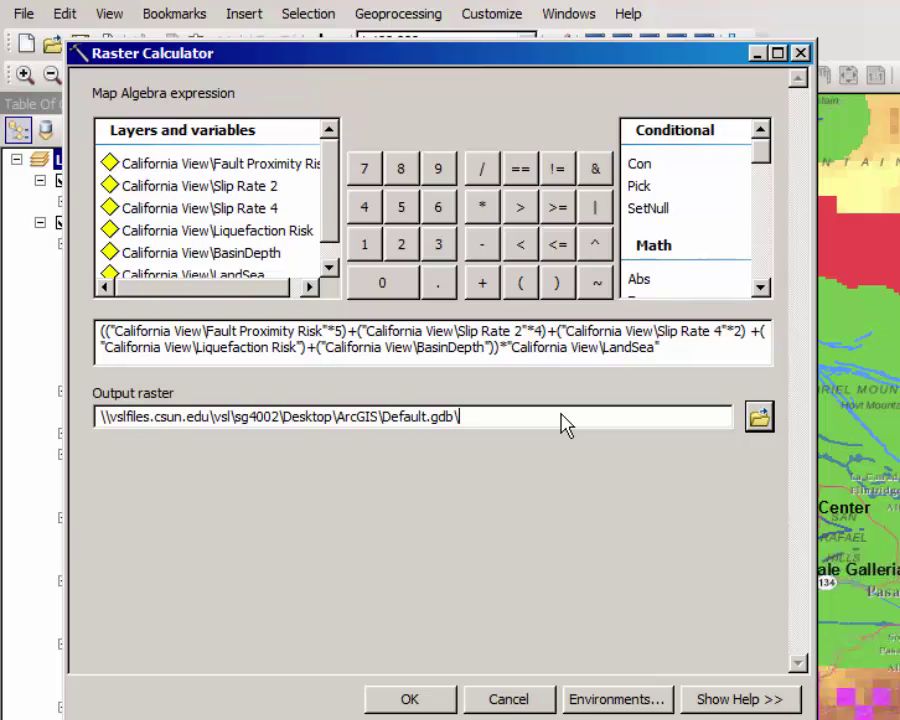
pyautogui.write('SO')
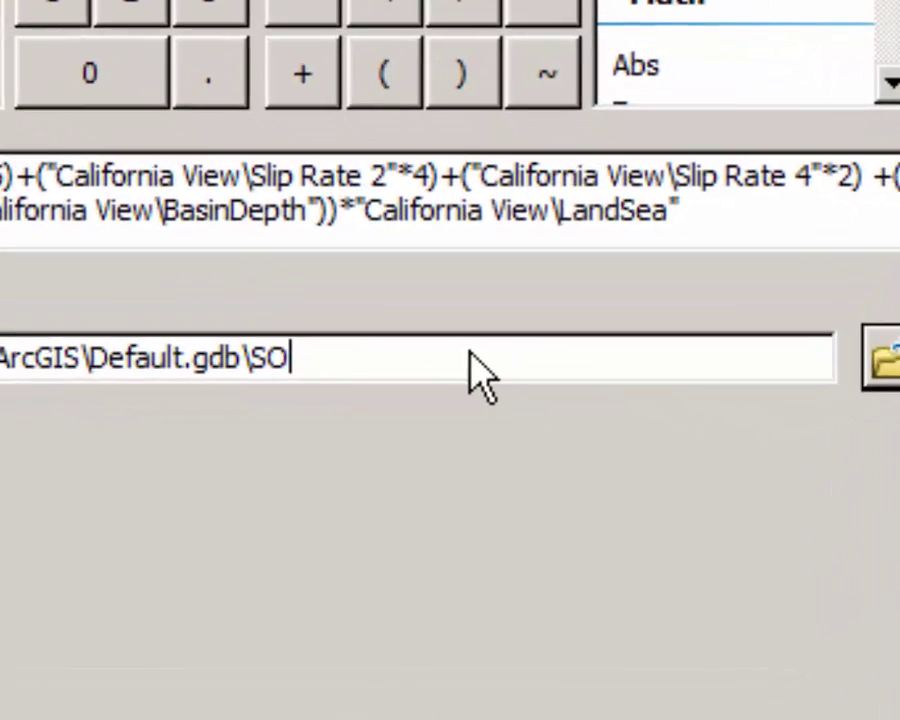
pyautogui.press('BackSpace')
pyautogui.write('oCA')
pyautogui.press('BackSpace')
pyautogui.write('al')
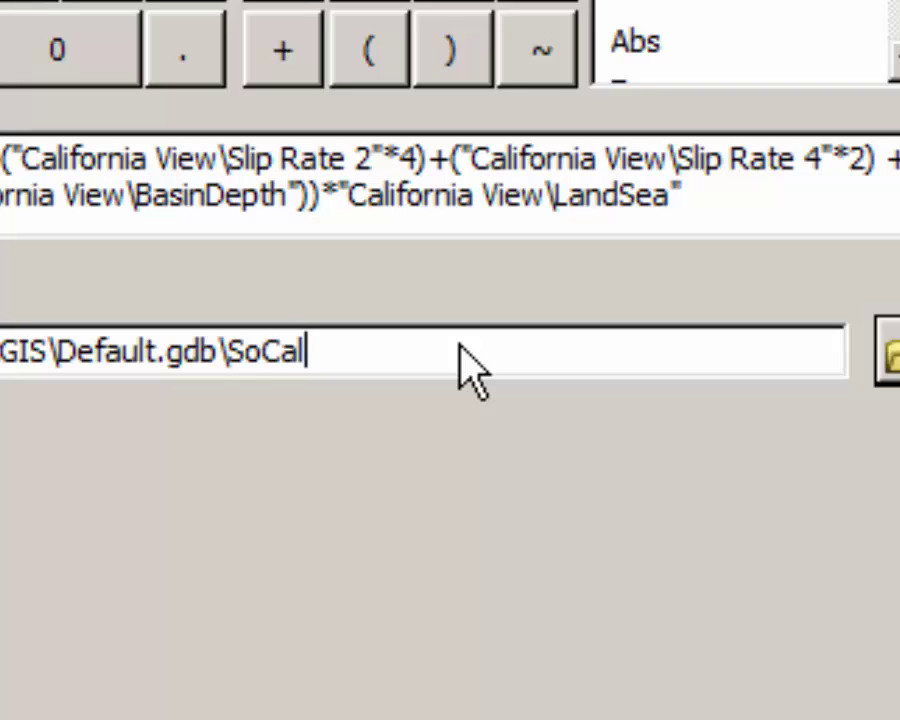
pyautogui.write('Damage')
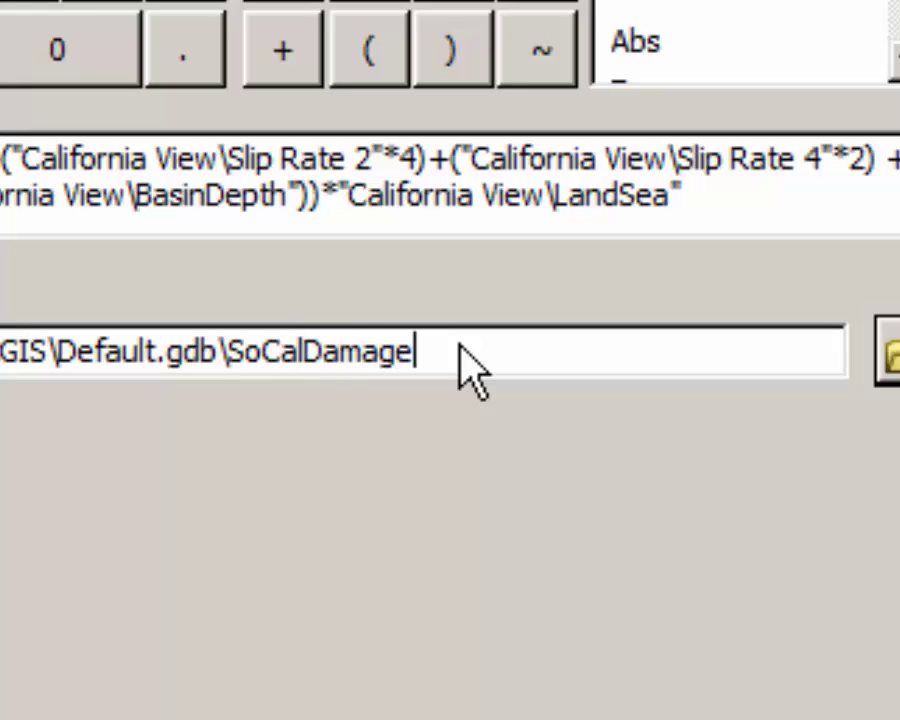
pyautogui.write('RiskMap')
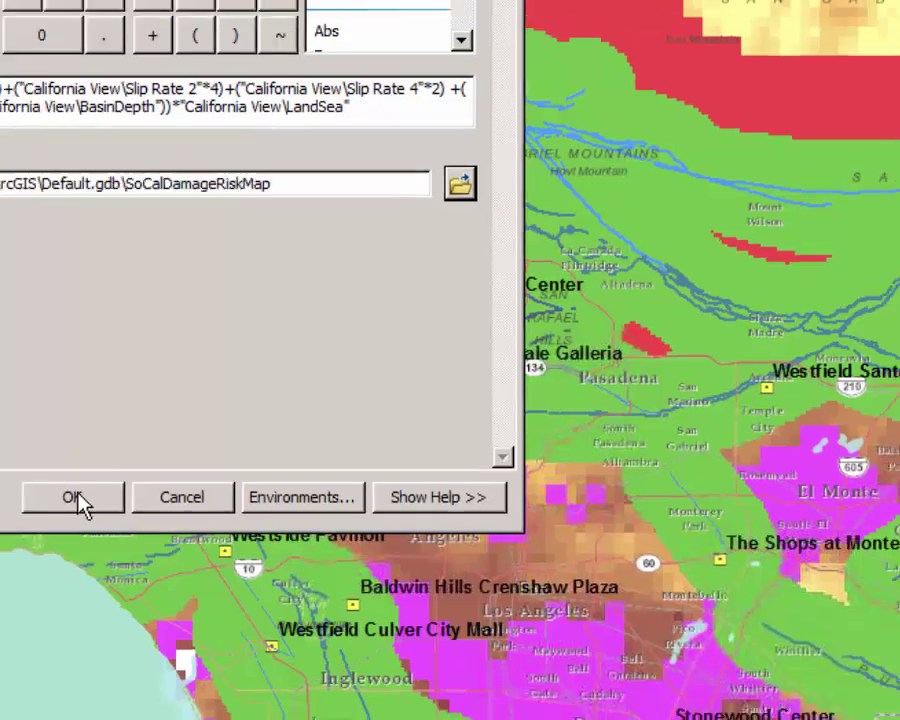
# Step: Run the calculation to create SoCalDamageRiskMap, then zoom out to view Southern California
pyautogui.click(64, 505)
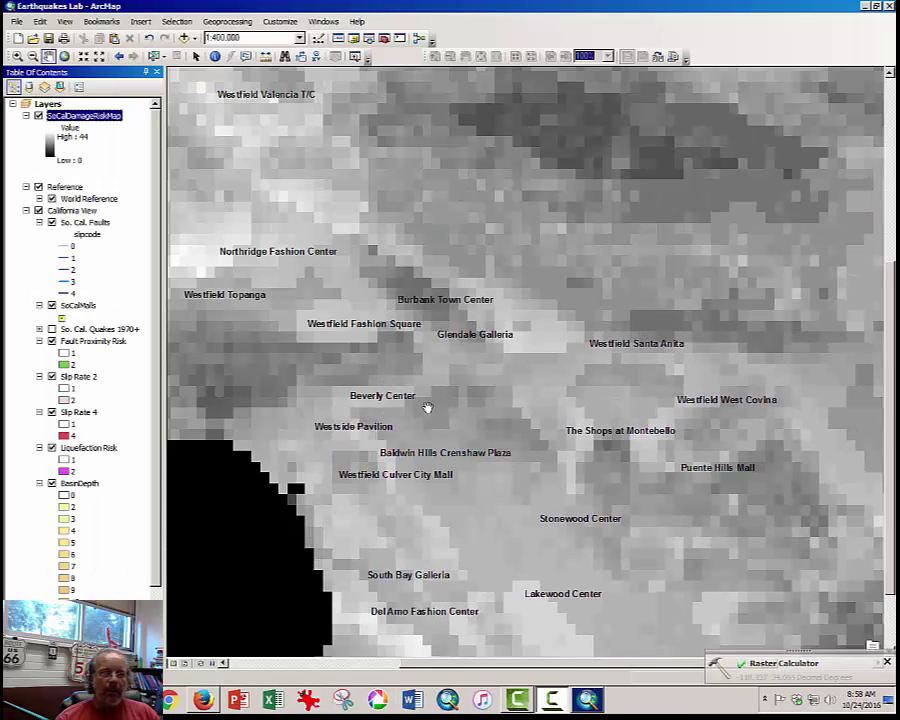
pyautogui.click(98, 56)
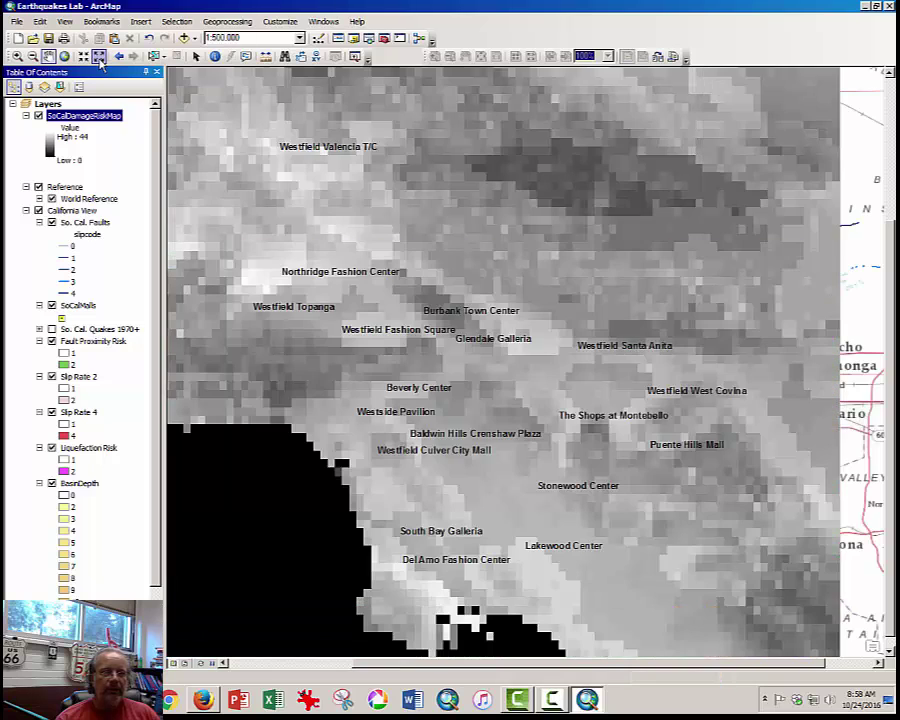
pyautogui.click(99, 57)
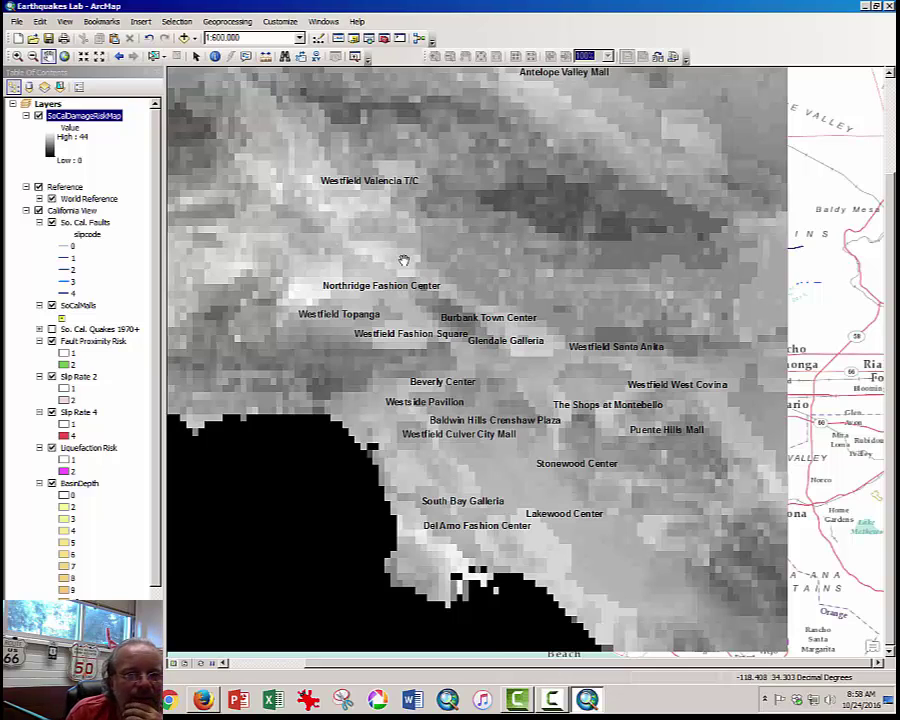
pyautogui.scroll(1, 555, 301)
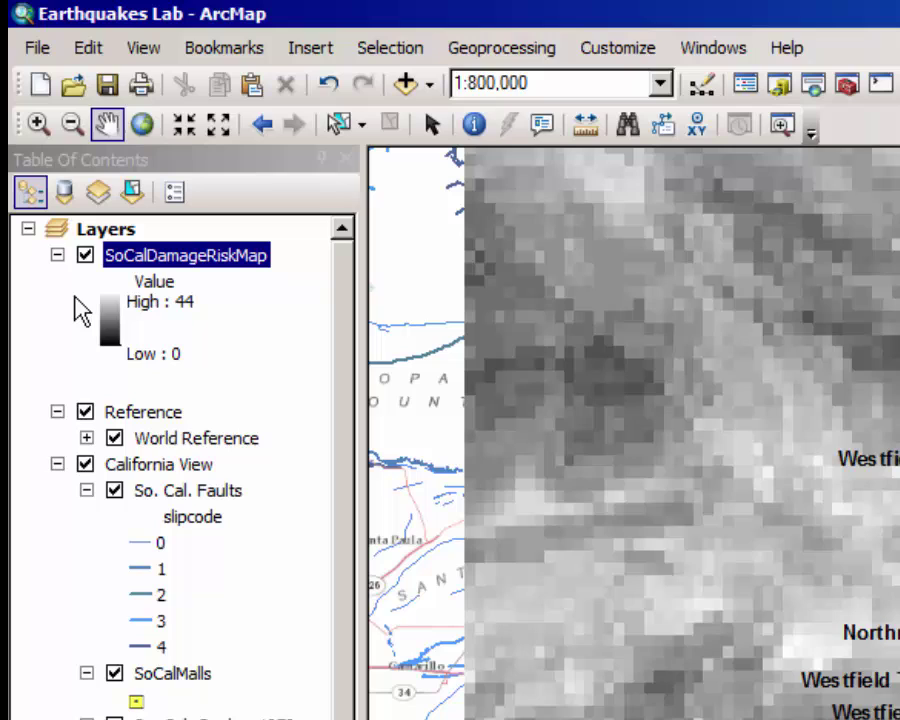
# Step: Apply the rainbow colour ramp with Invert ticked to SoCalDamageRiskMap
pyautogui.doubleClick(117, 333)
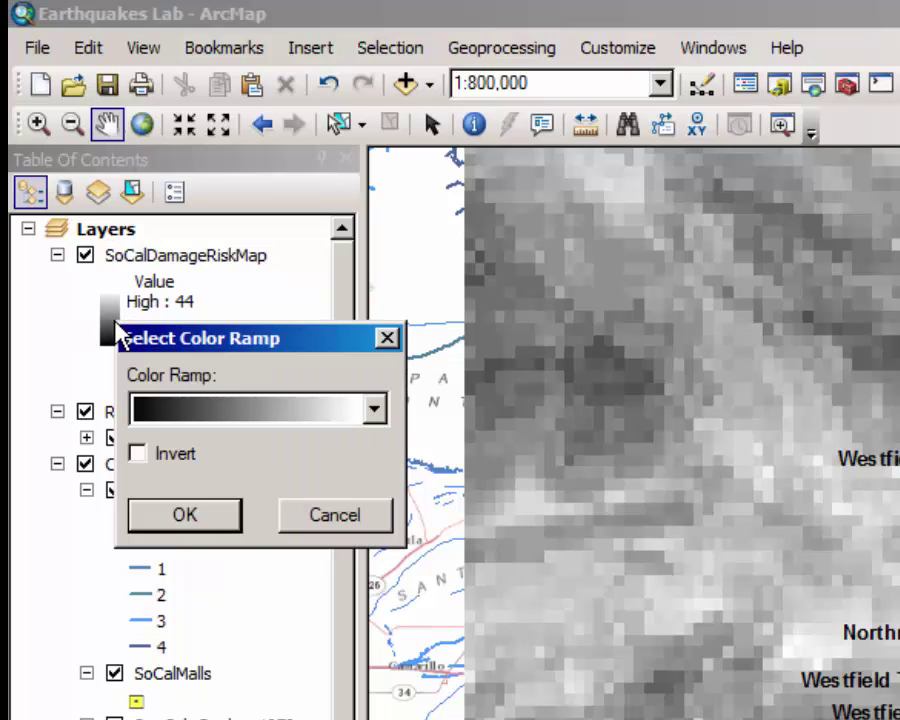
pyautogui.click(231, 414)
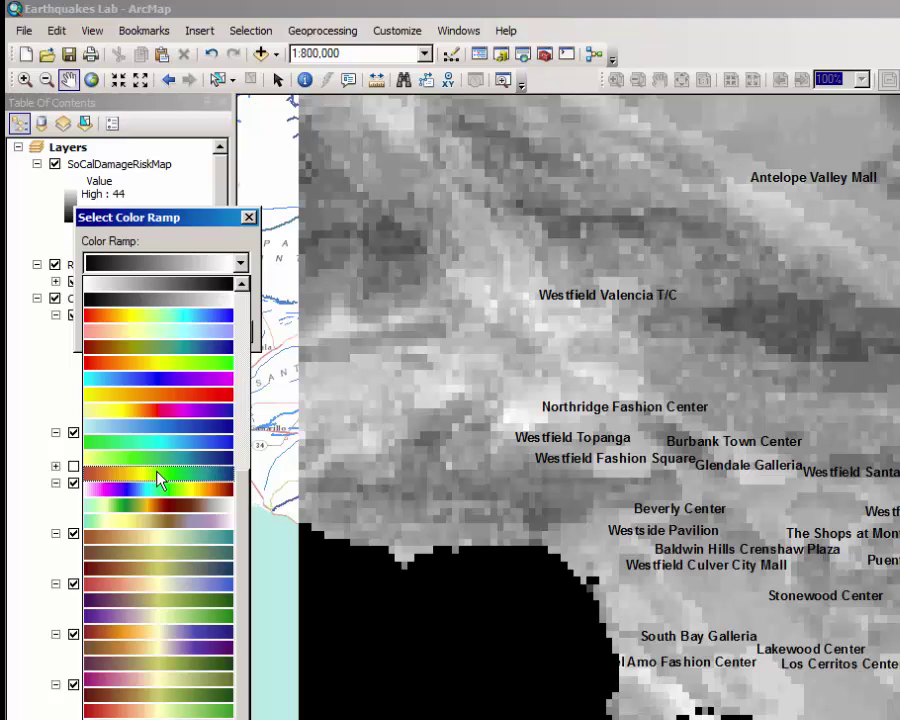
pyautogui.click(157, 472)
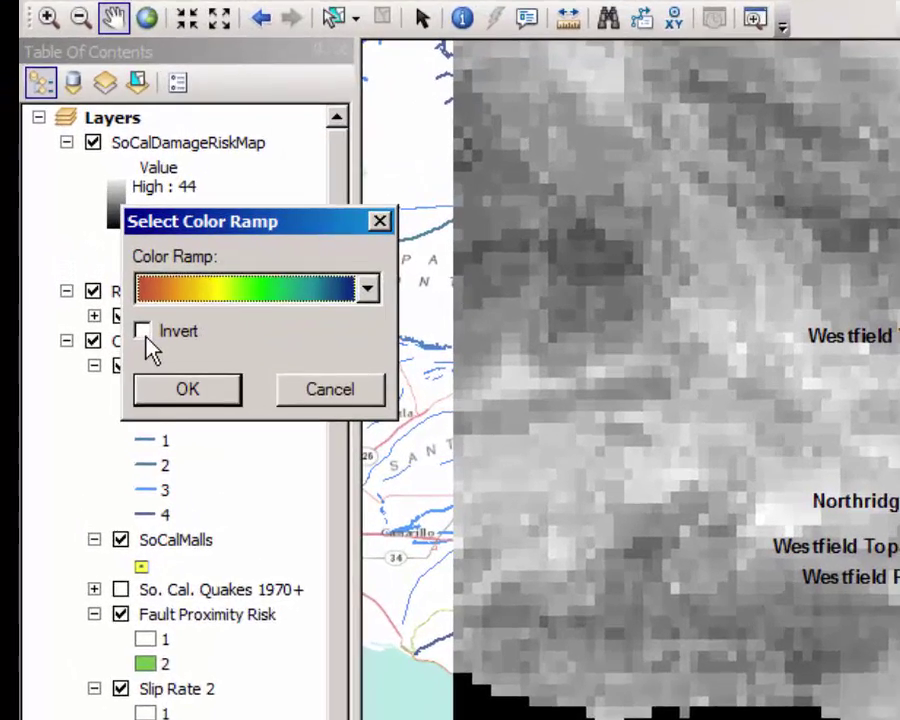
pyautogui.click(144, 333)
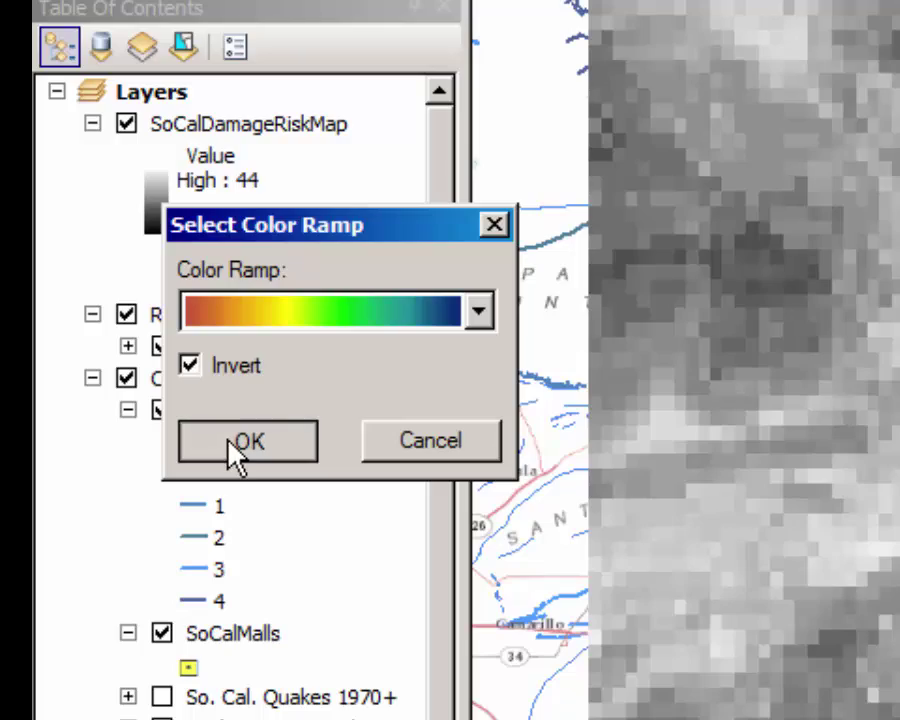
pyautogui.click(229, 441)
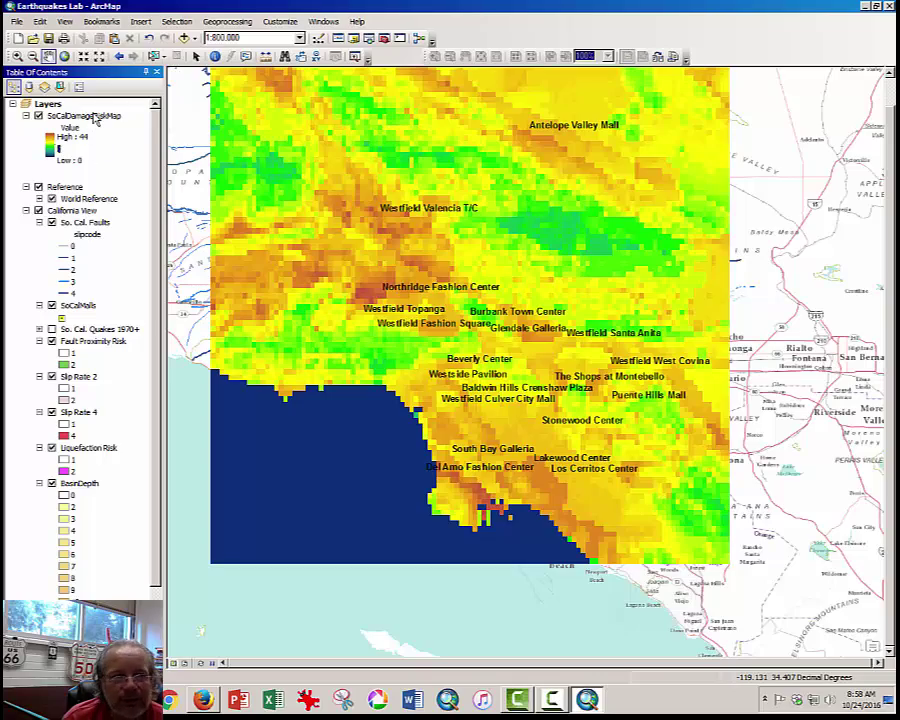
# Step: Drag SoCalDamageRiskMap below So. Cal. Quakes 1970+ in the Table of Contents
pyautogui.click(95, 117)
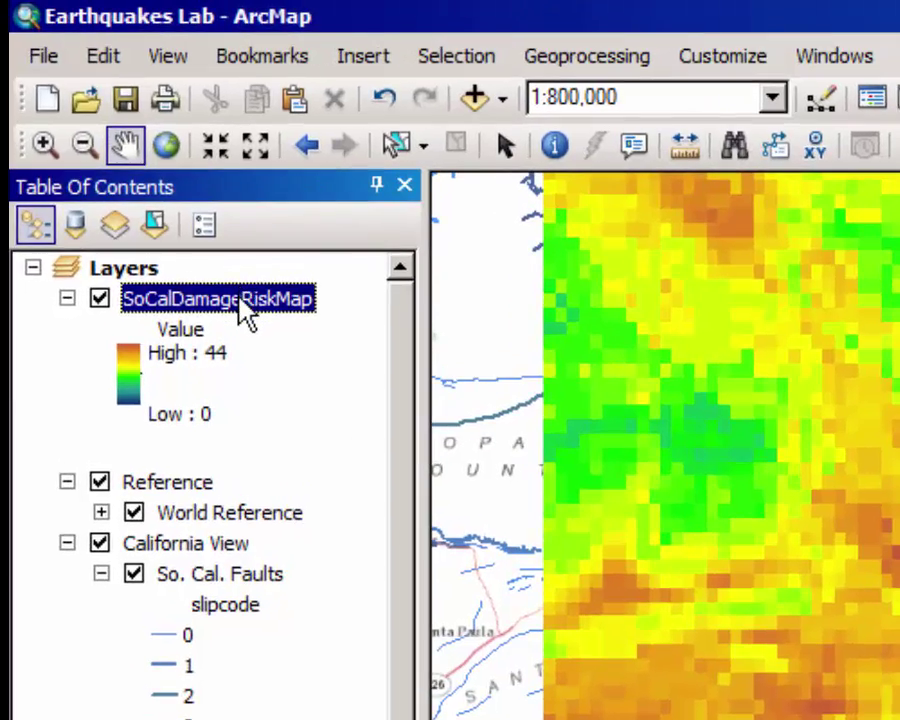
pyautogui.moveTo(134, 168); pyautogui.dragTo(131, 204)
pyautogui.moveTo(239, 370); pyautogui.dragTo(235, 678)
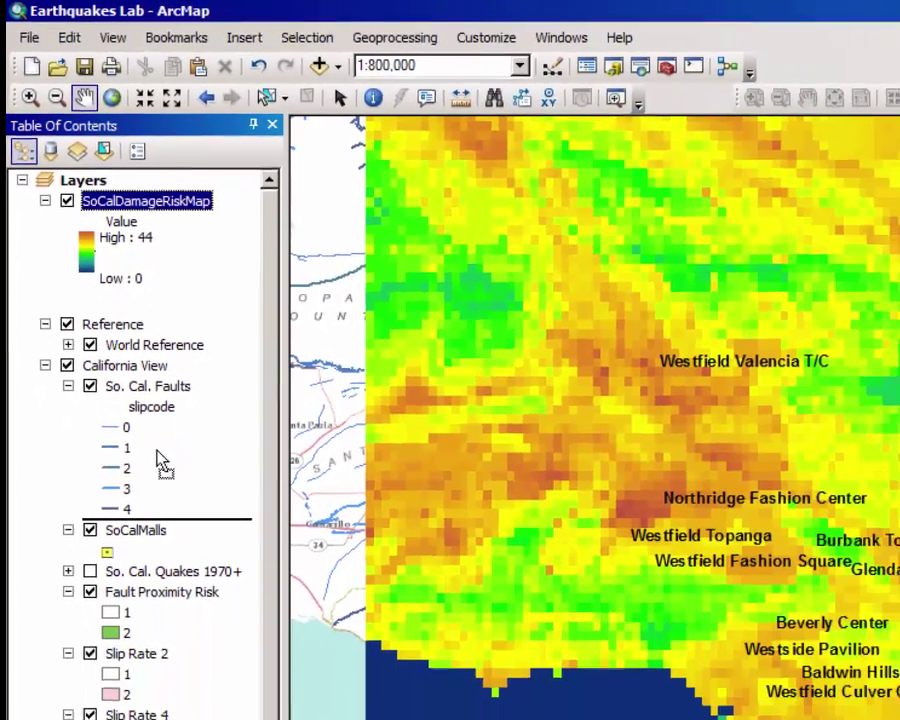
pyautogui.moveTo(163, 463); pyautogui.dragTo(161, 588)
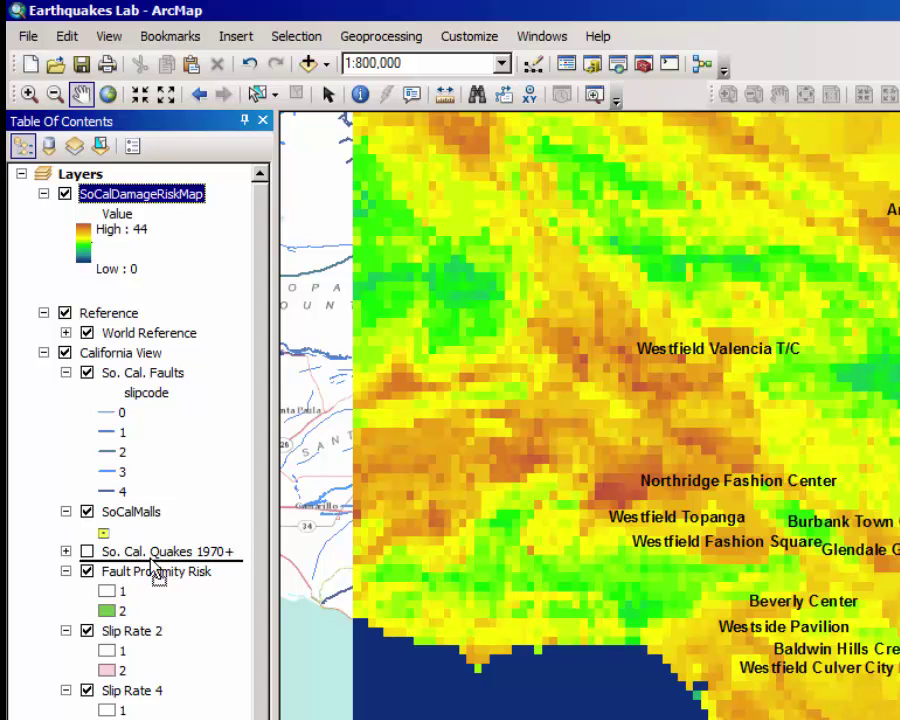
pyautogui.moveTo(155, 568); pyautogui.dragTo(157, 569)
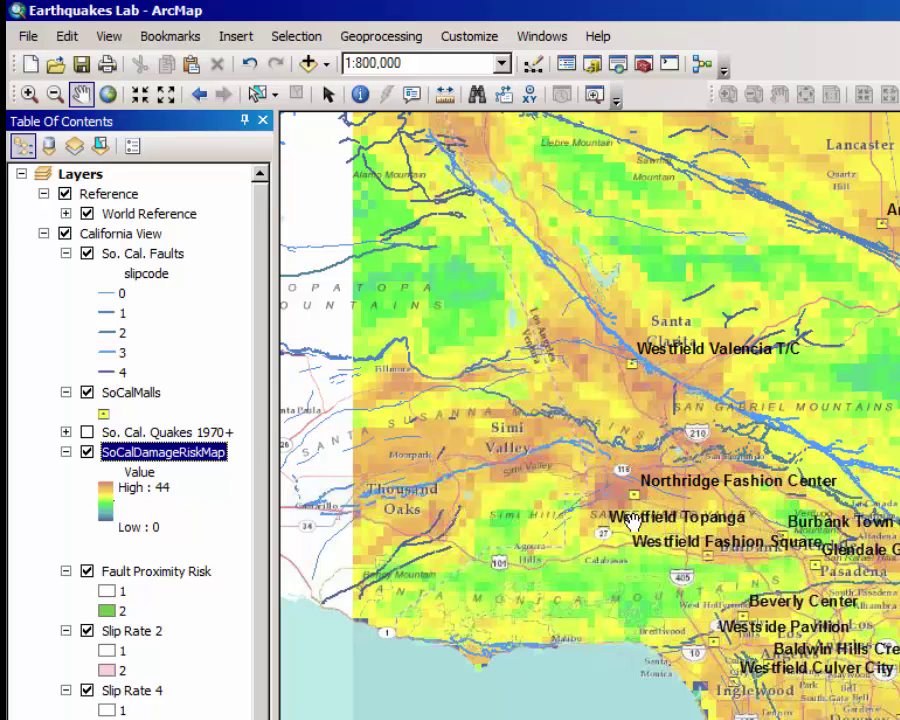
# Step: Zoom in with a box around South Bay Galleria to see its orange risk cell
pyautogui.click(30, 93)
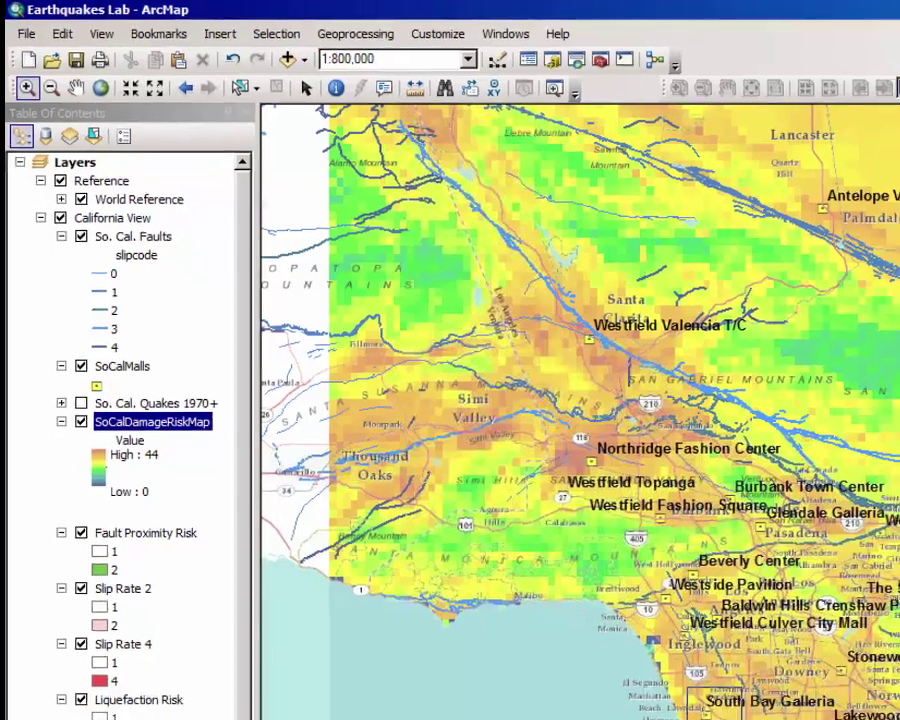
pyautogui.click(796, 719)
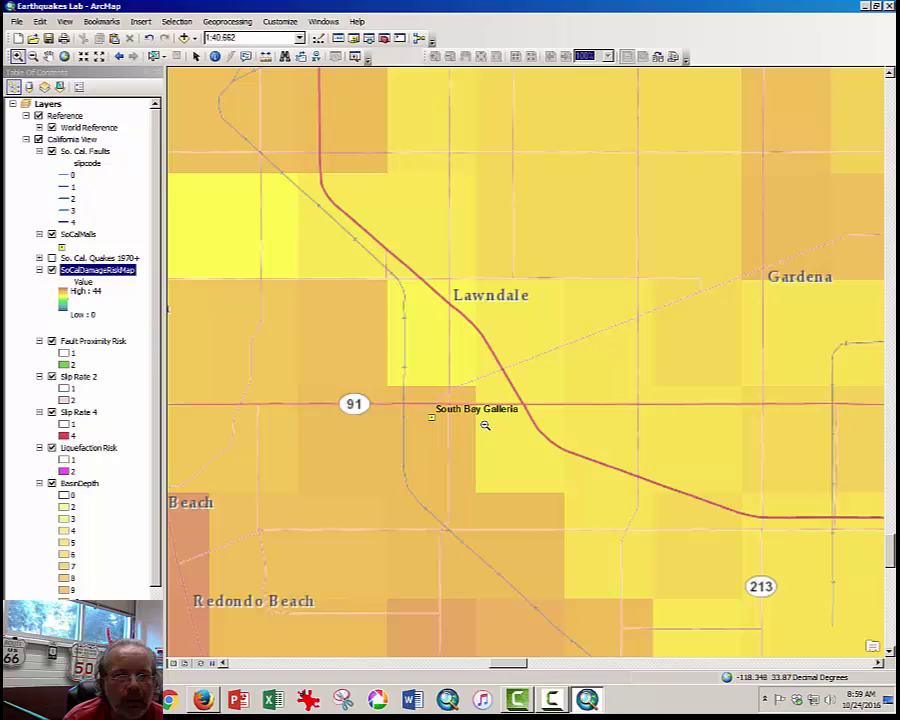
pyautogui.moveTo(395, 383); pyautogui.dragTo(515, 478)
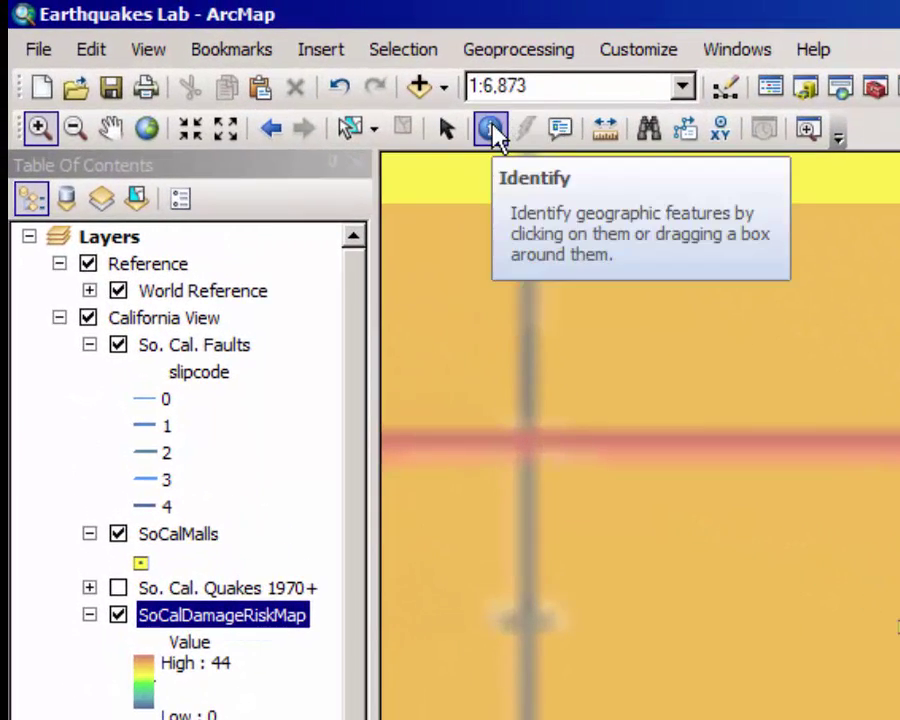
pyautogui.click(494, 130)
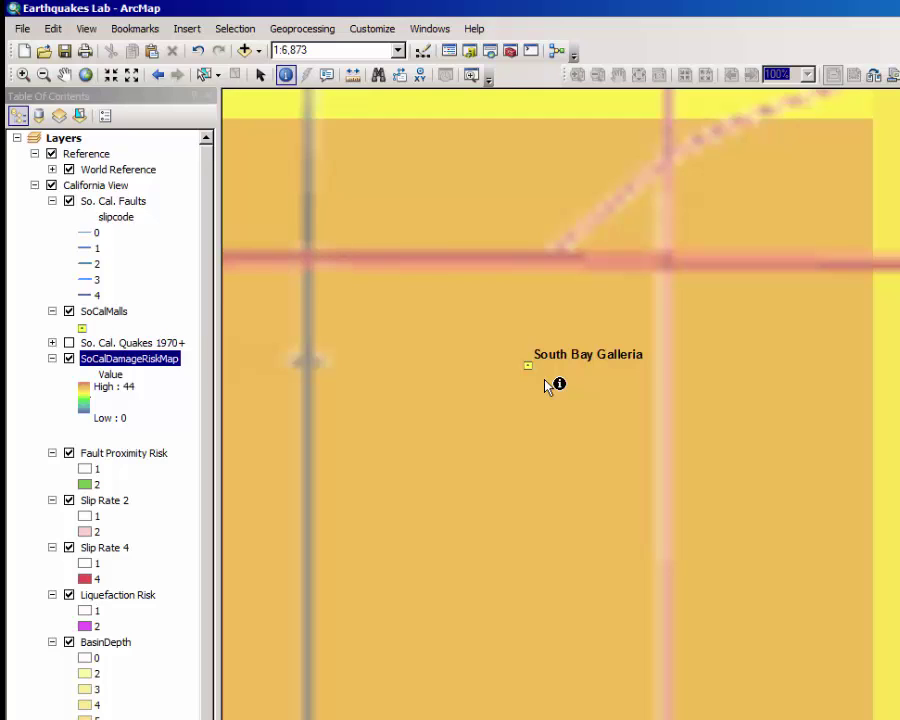
pyautogui.click(545, 381)
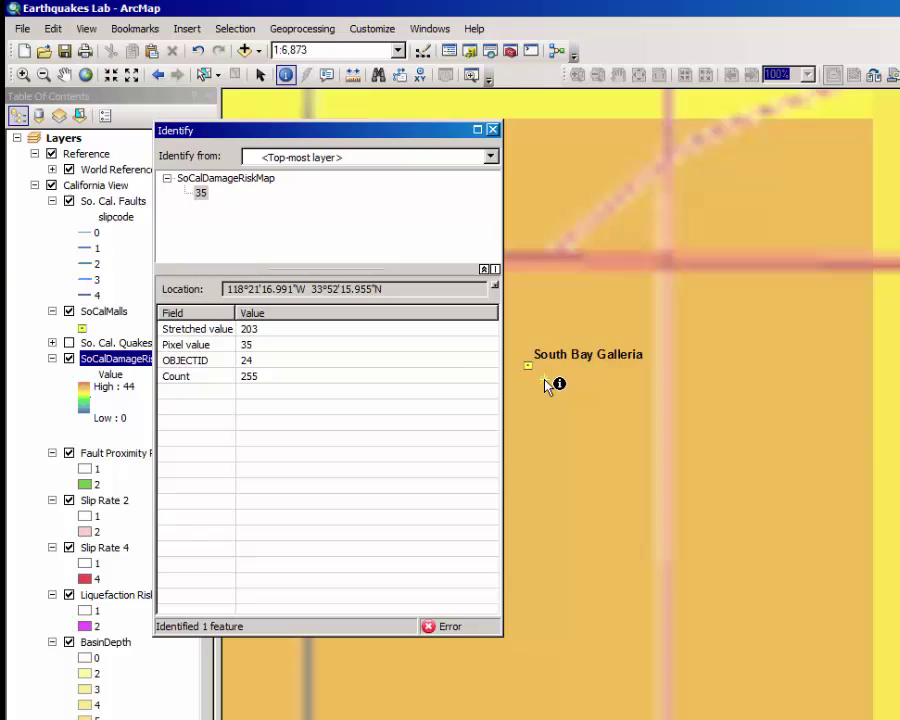
pyautogui.click(270, 351)
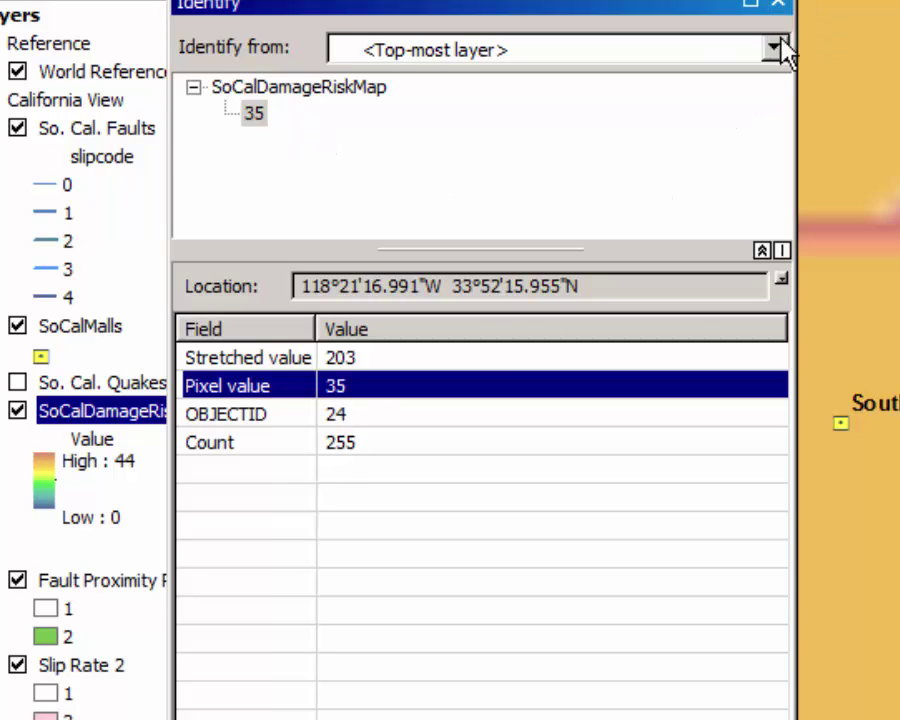
pyautogui.click(780, 7)
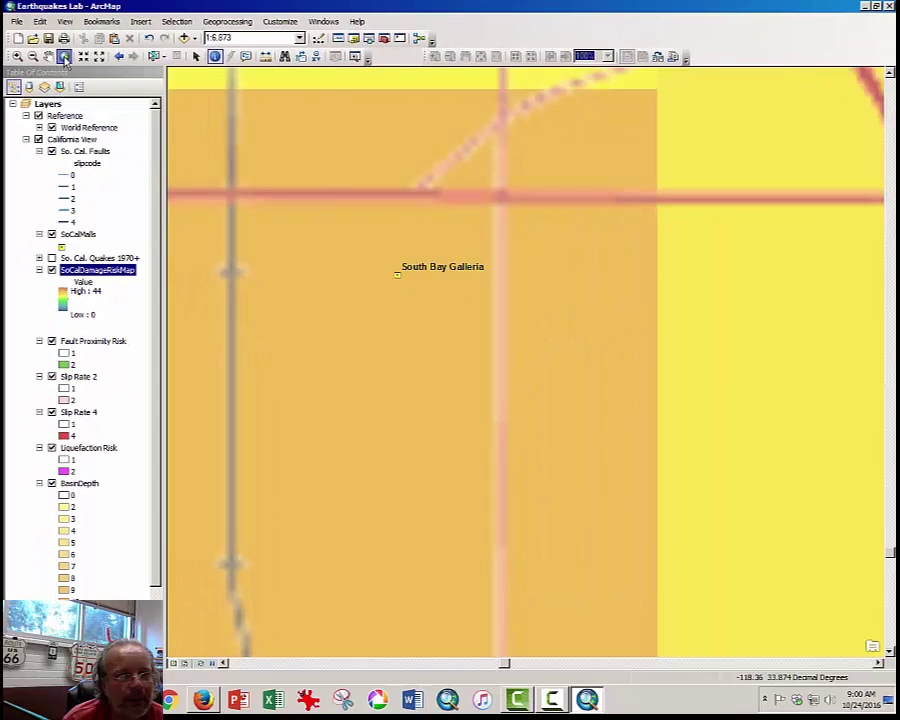
# Step: Show the risk map's full extent, then zoom to the area from Santa Clarita to Glendale
pyautogui.click(63, 57)
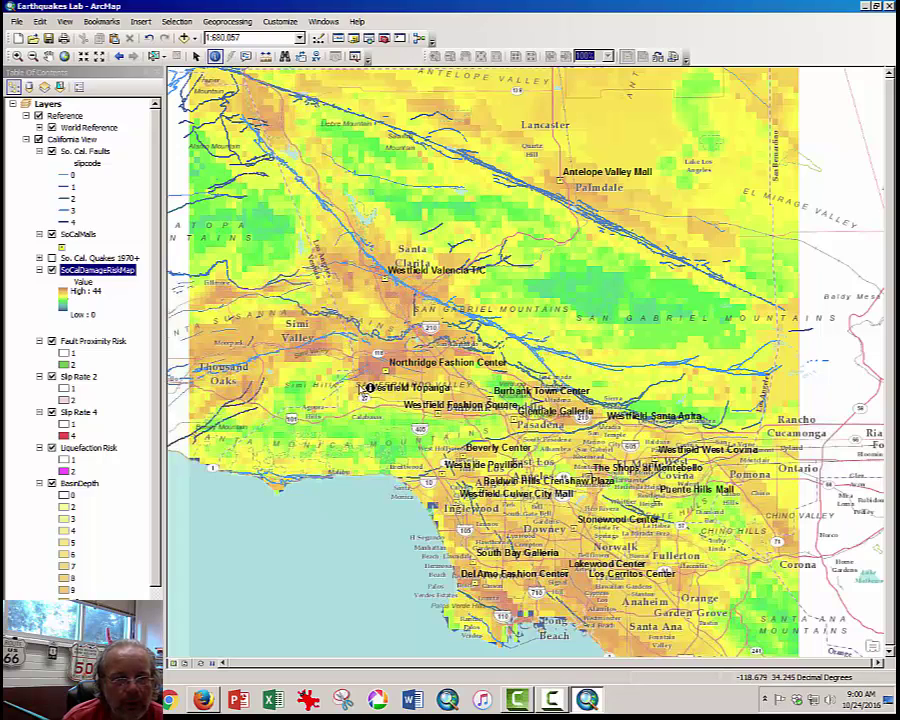
pyautogui.click(16, 56)
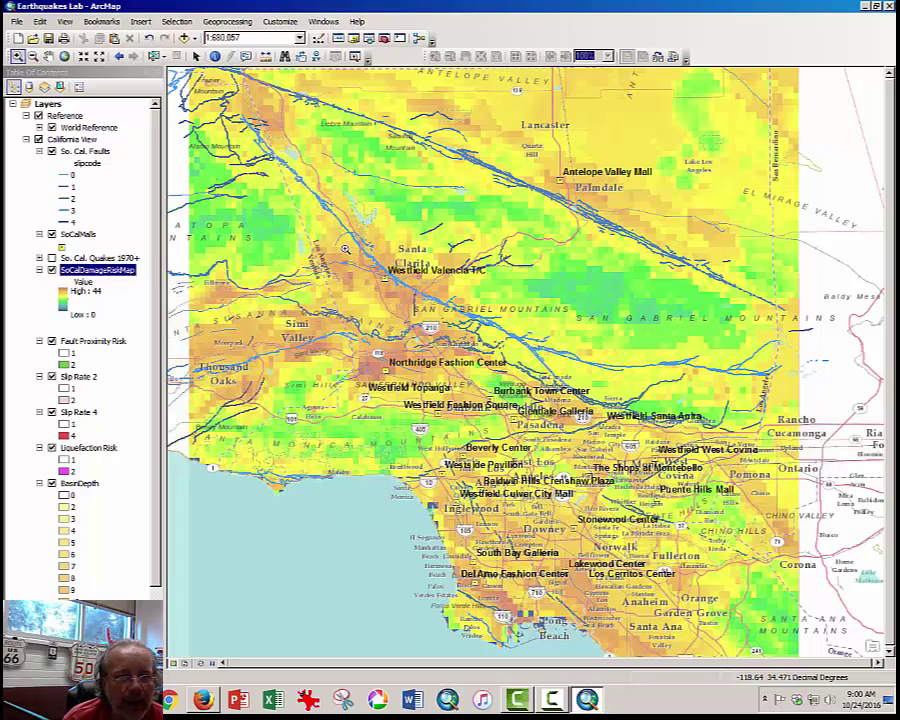
pyautogui.moveTo(345, 249); pyautogui.dragTo(537, 420)
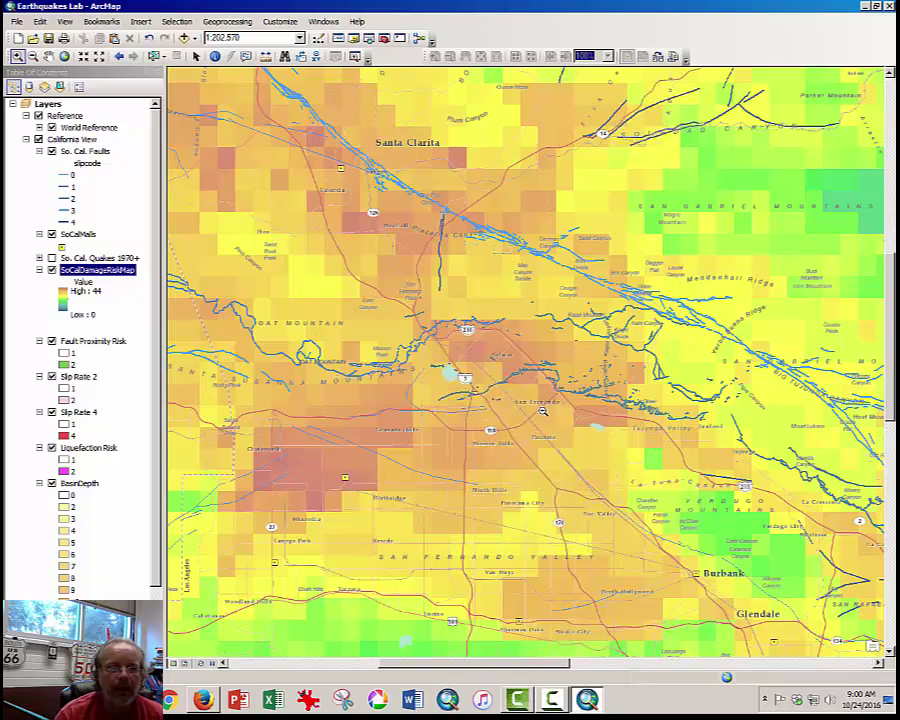